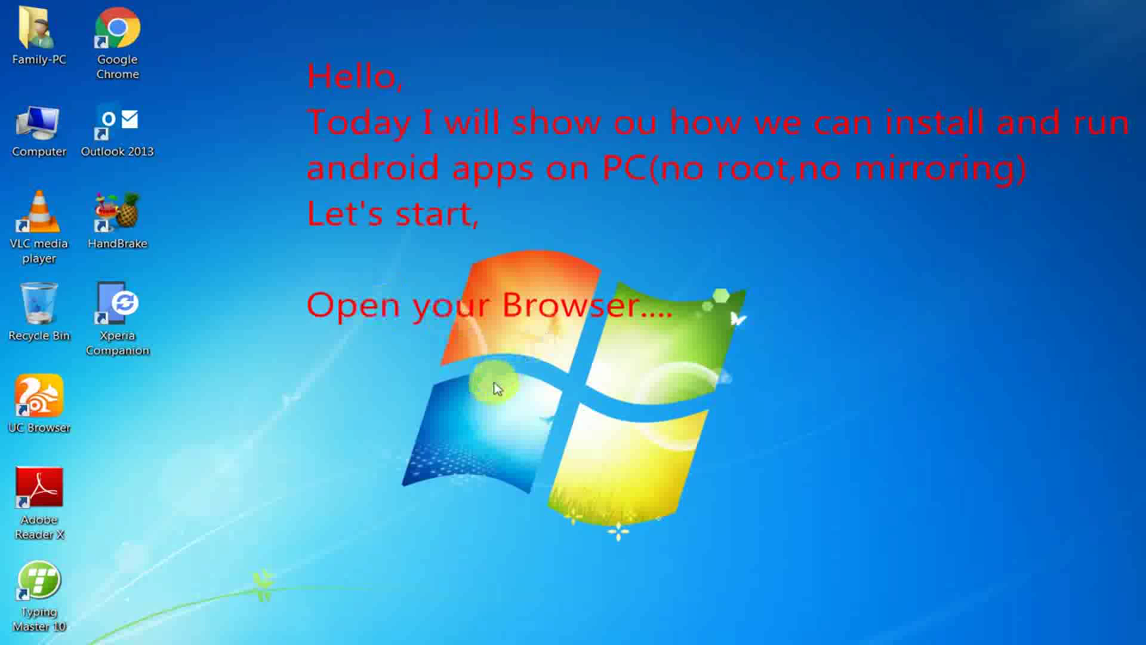
# - Launch UC Browser and run a Google search for 'bluestack download'
pyautogui.click(41, 394)
pyautogui.doubleClick(41, 394)
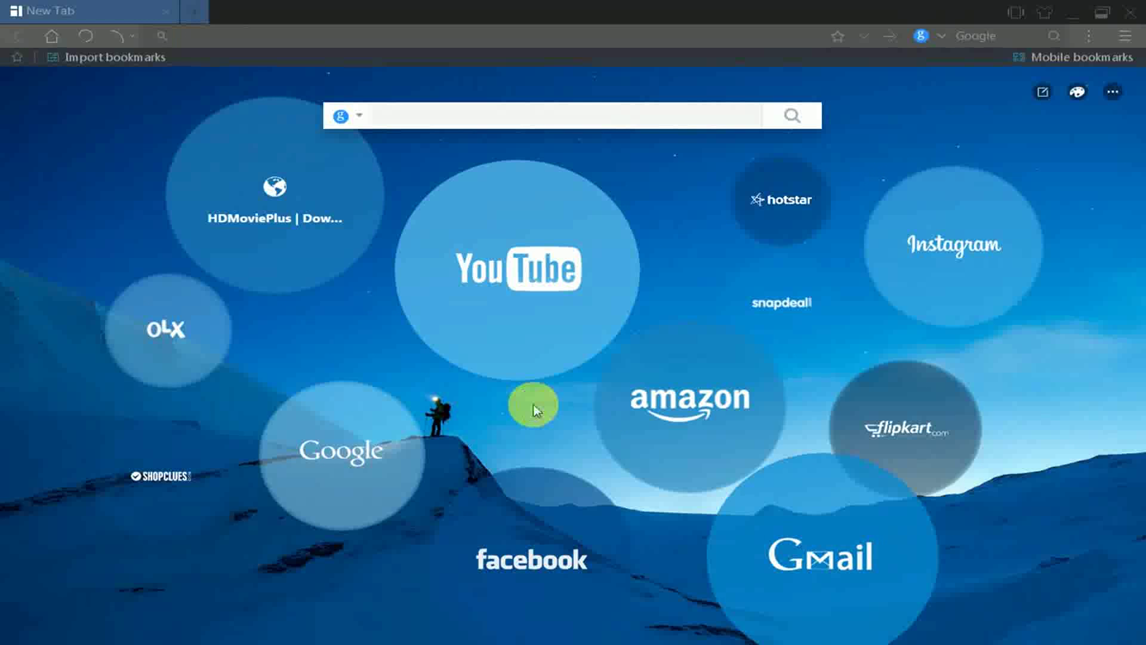
pyautogui.click(392, 44)
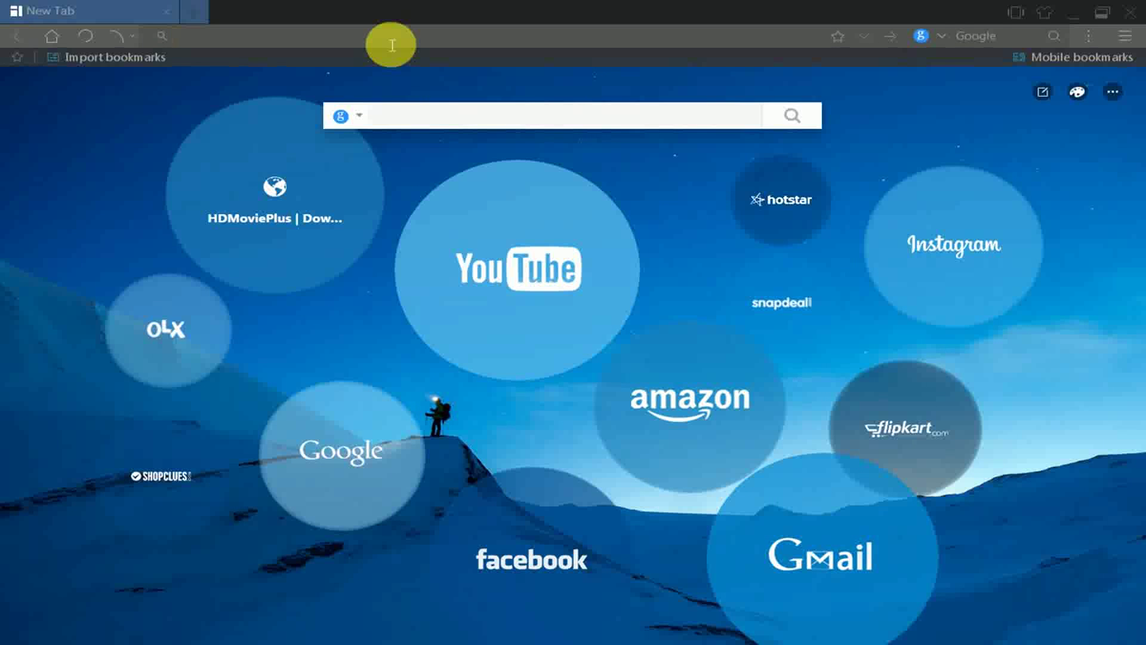
pyautogui.write('bluestac')
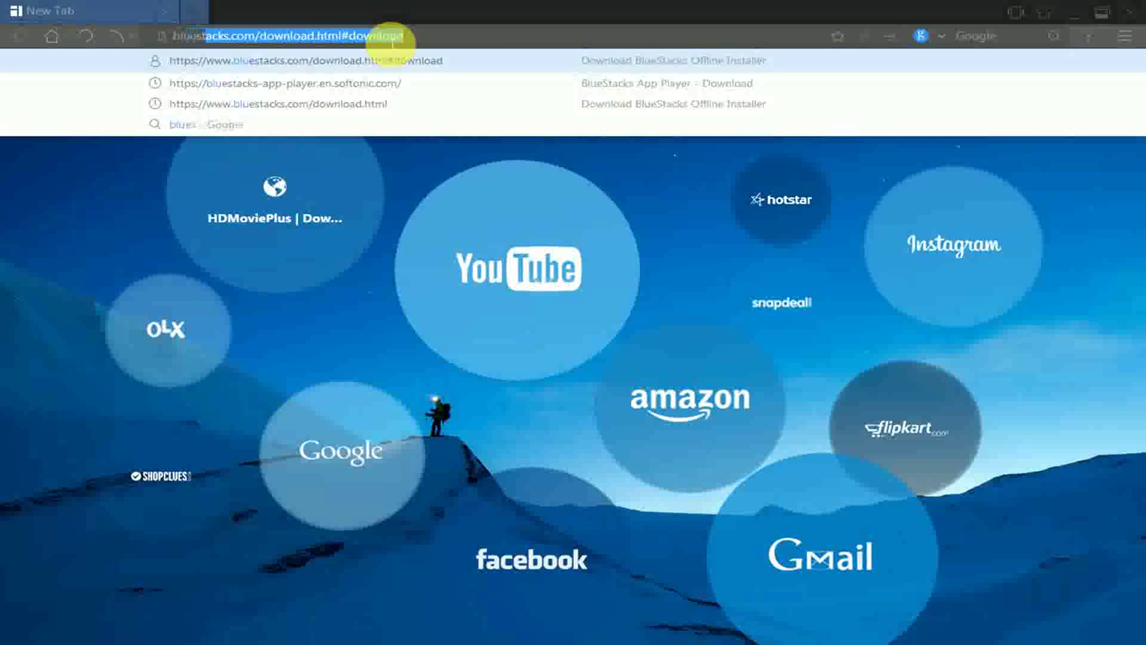
pyautogui.write('k dow')
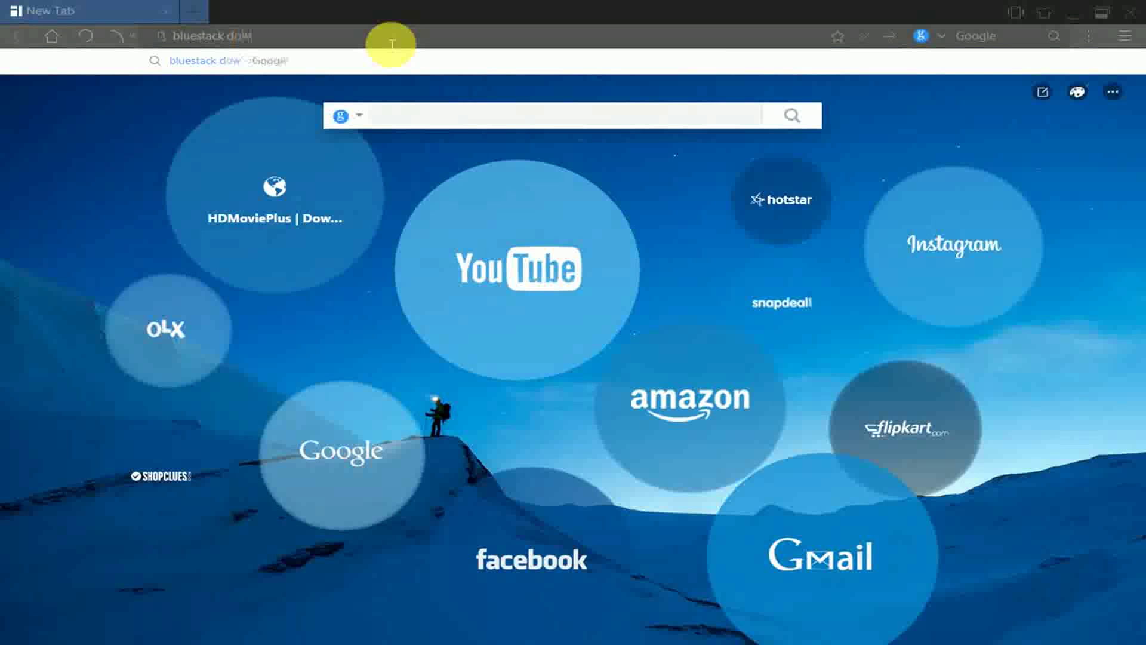
pyautogui.write('nload')
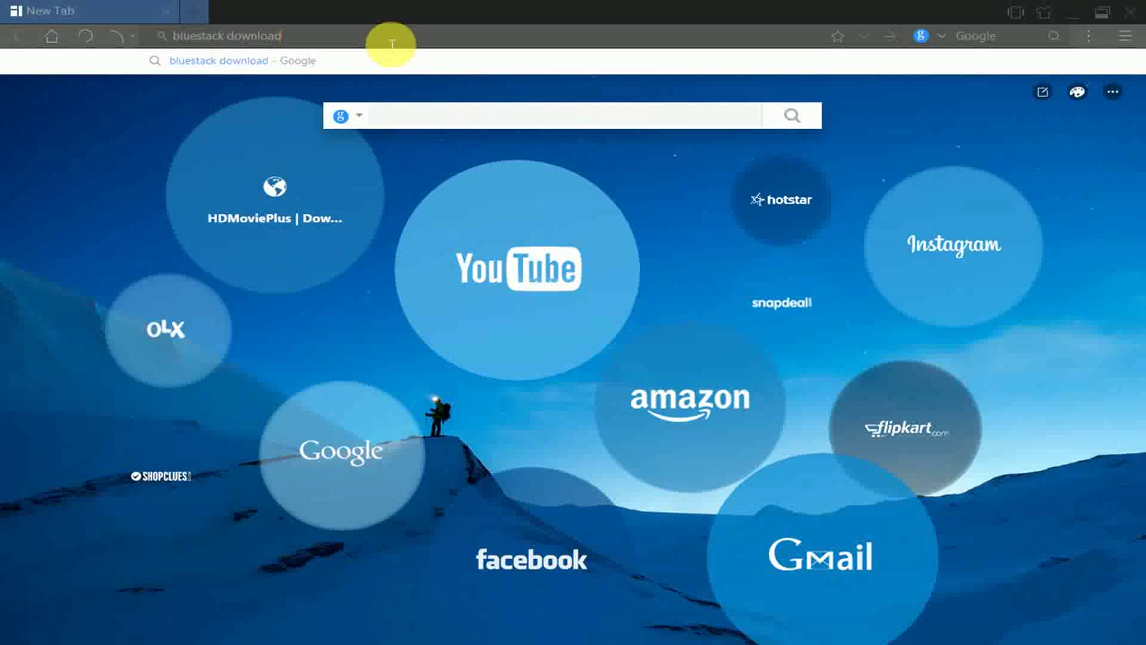
pyautogui.press('Return')
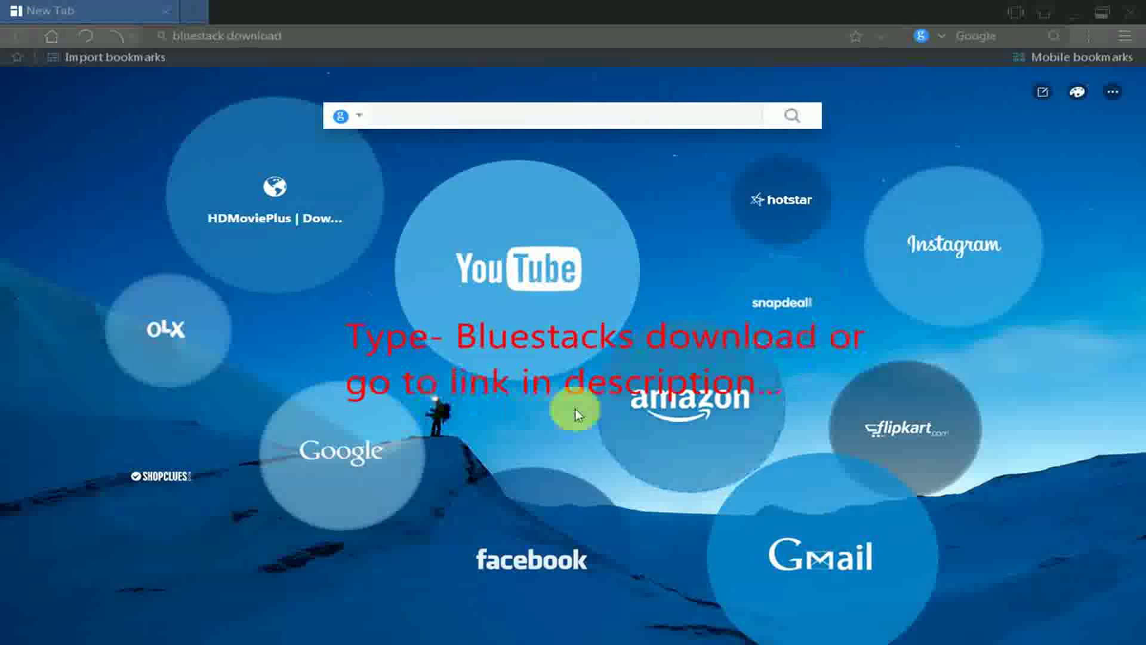
pyautogui.click(368, 37)
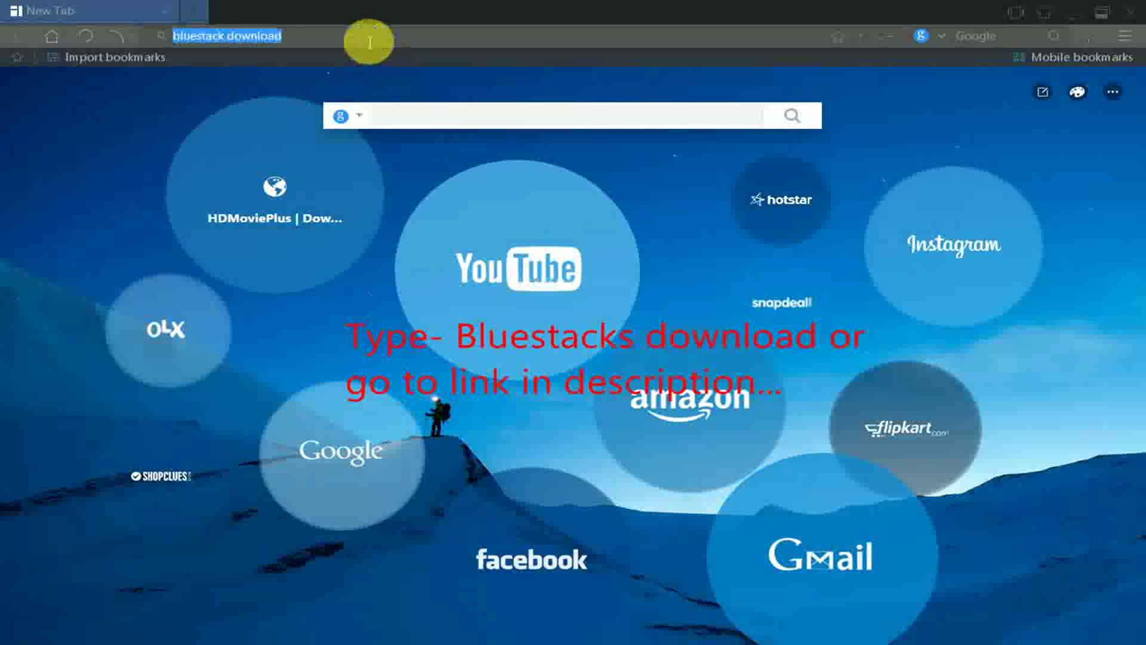
pyautogui.click(369, 42)
pyautogui.press('Return')
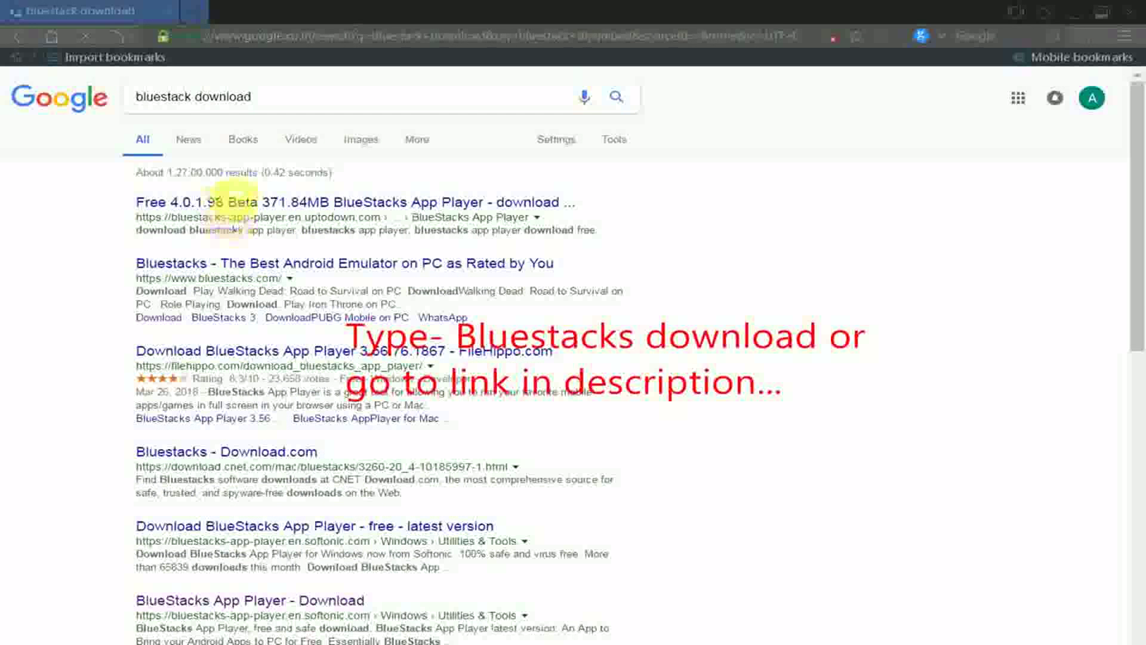
# - Download and save the BlueStacks installer from the uptodown BlueStacks App Player page
pyautogui.click(271, 209)
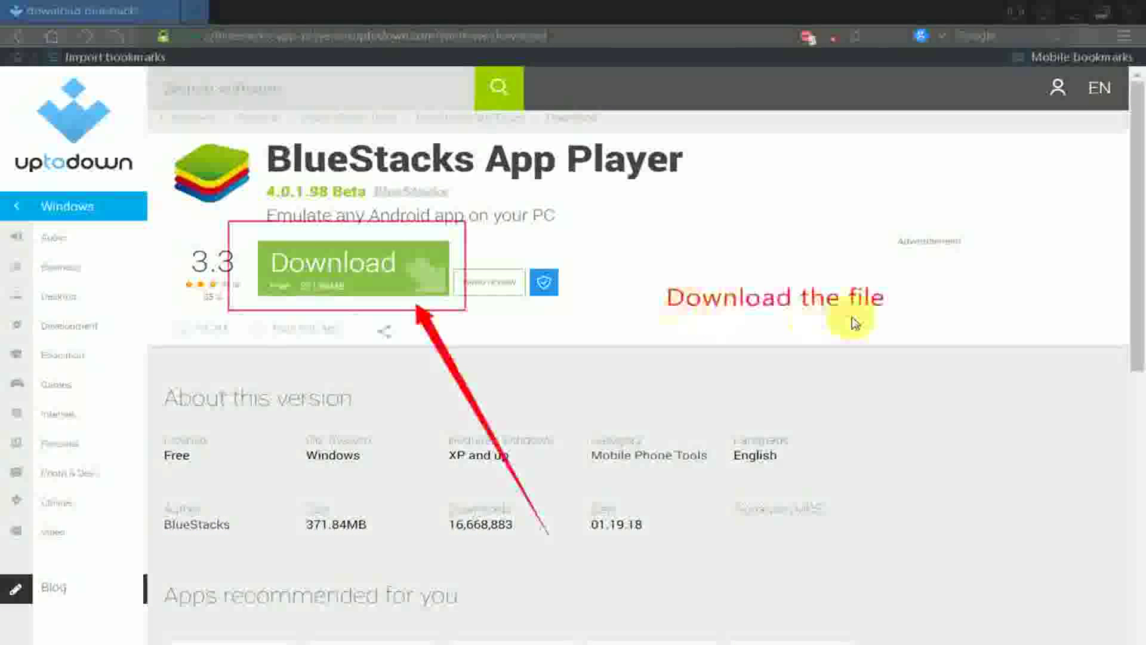
pyautogui.click(389, 278)
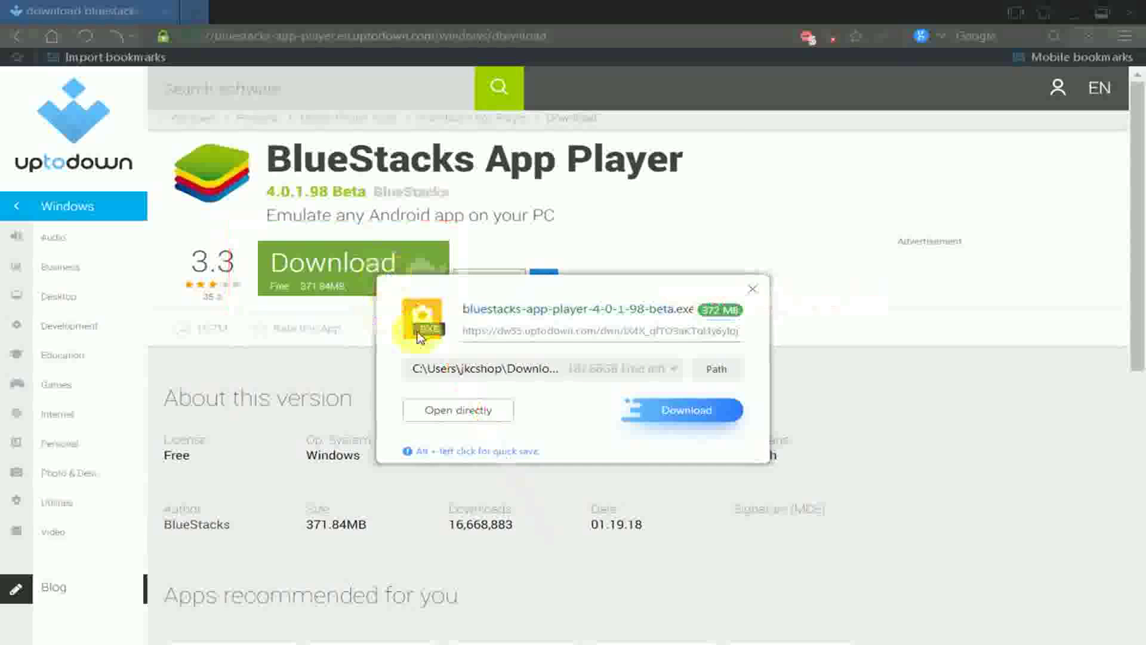
pyautogui.click(690, 412)
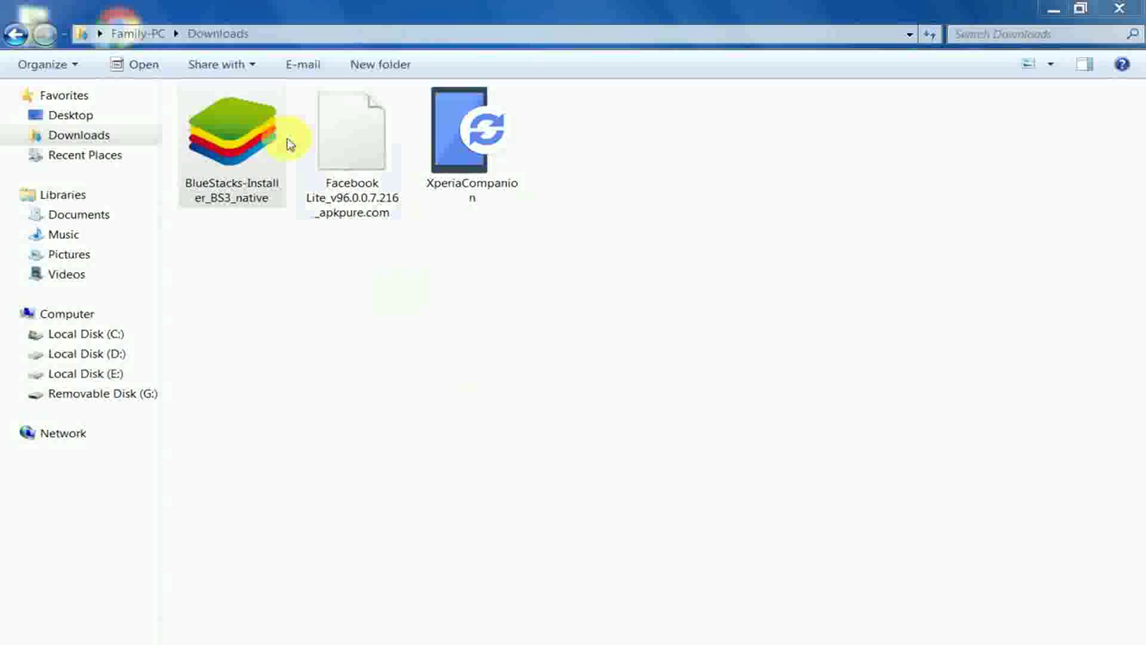
# - Run BlueStacks-Installer_BS3_native from the Downloads folder
pyautogui.click(266, 154)
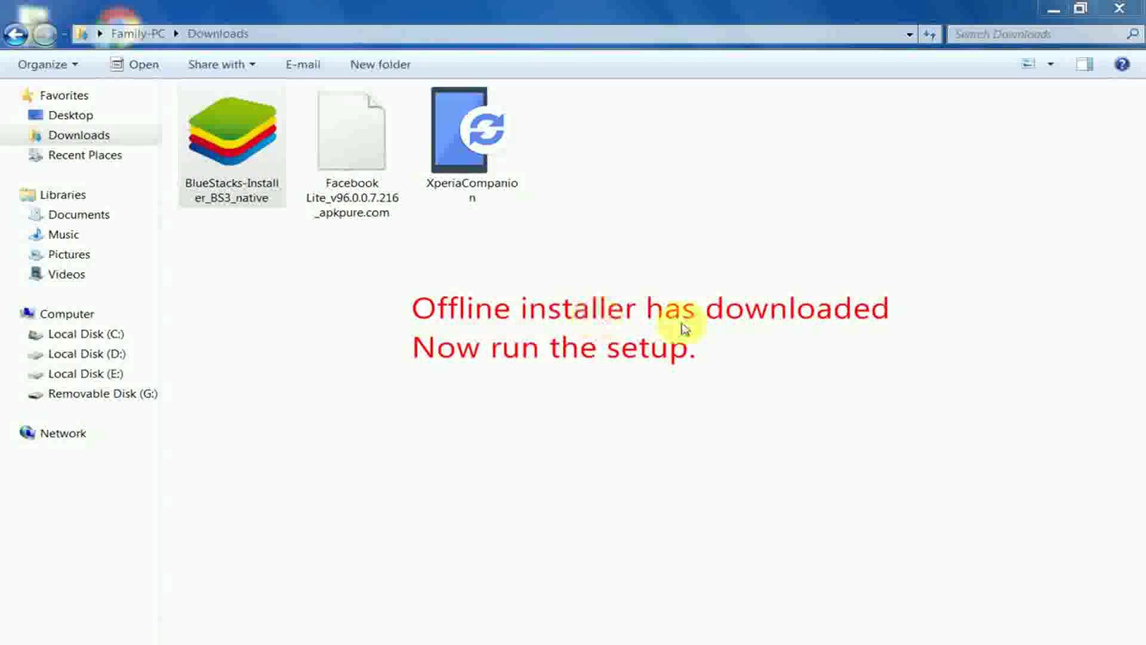
pyautogui.doubleClick(240, 160)
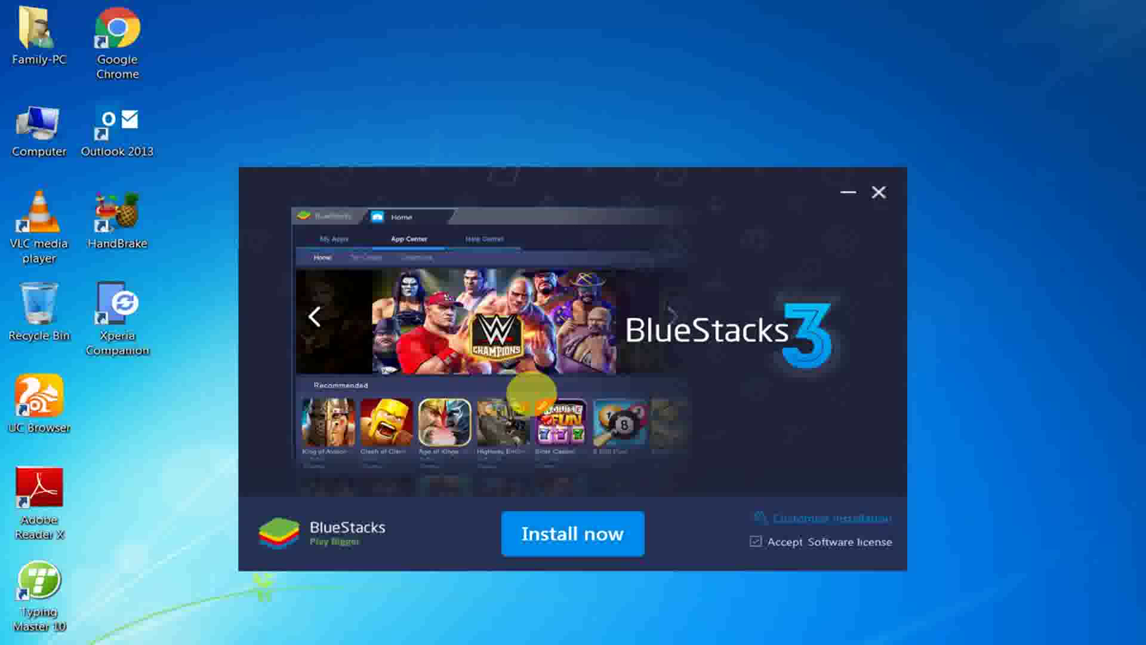
# - Install BlueStacks 3 with Install now, then finish and launch it once installation completes
pyautogui.click(606, 535)
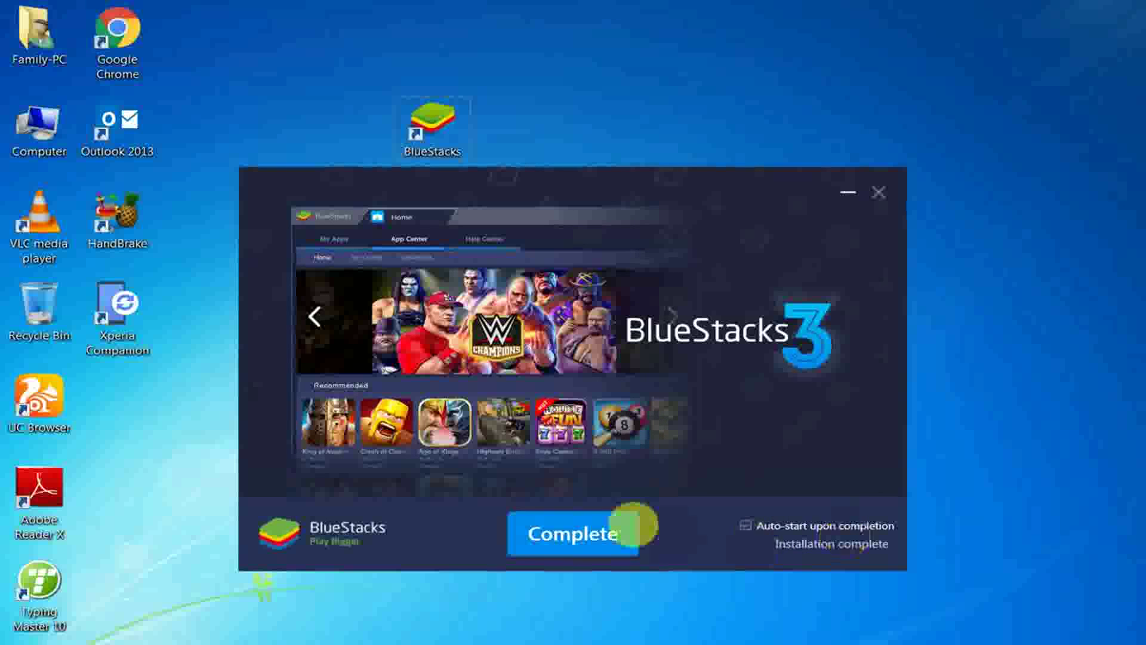
pyautogui.click(603, 534)
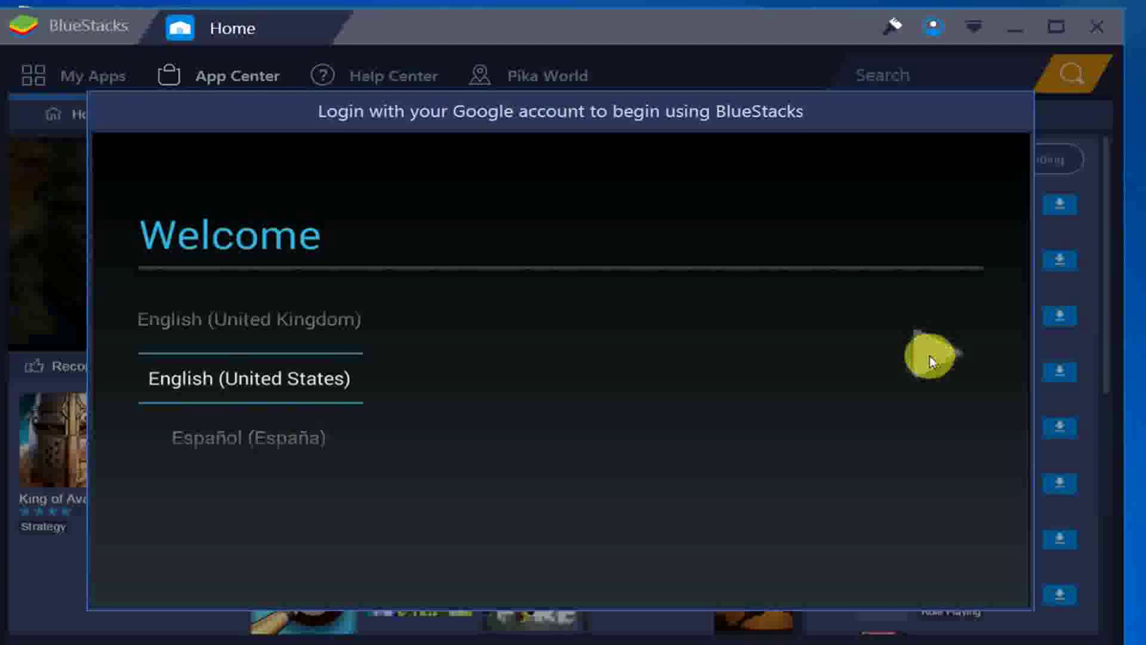
# - Add an existing Google account by entering its email and password, then accept the terms
pyautogui.click(930, 357)
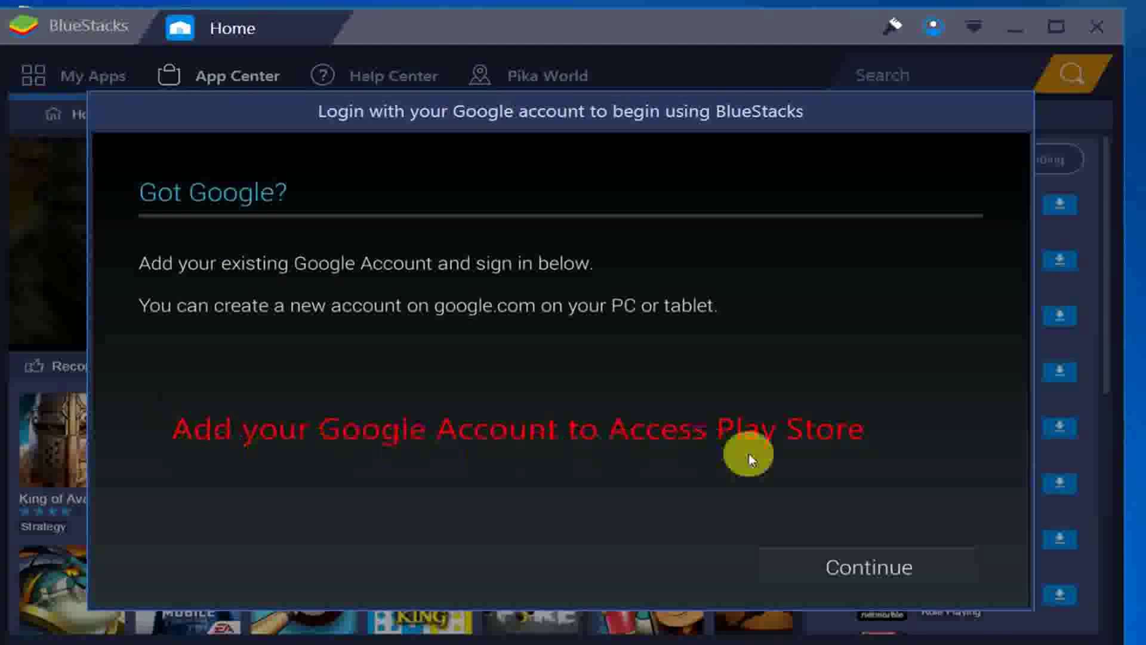
pyautogui.click(854, 567)
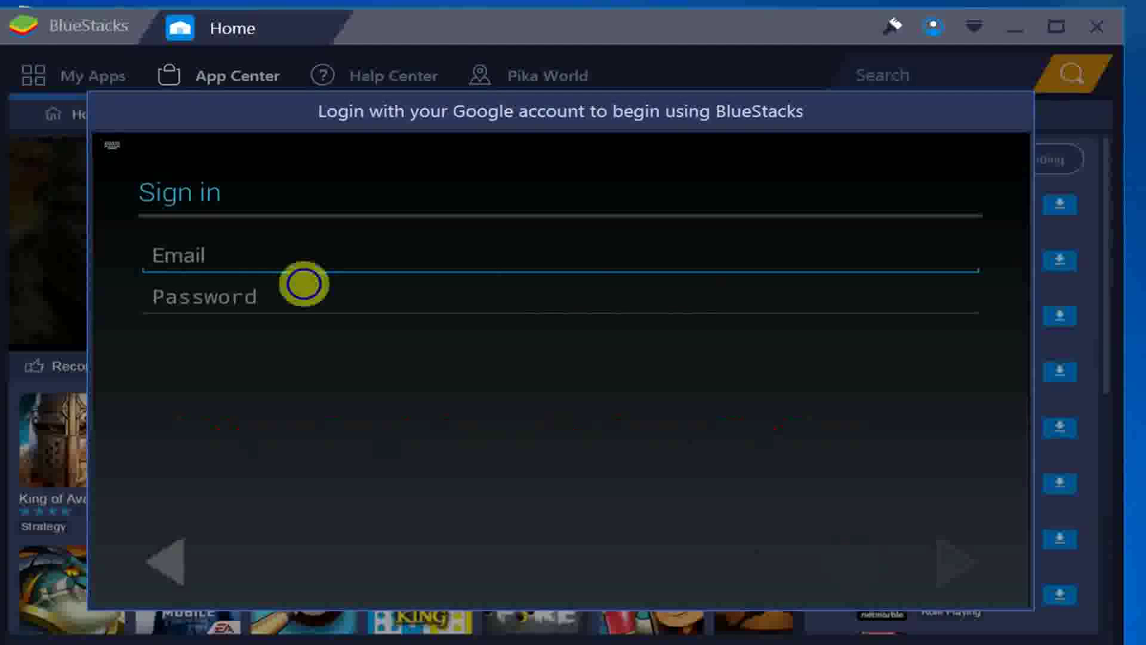
pyautogui.click(217, 259)
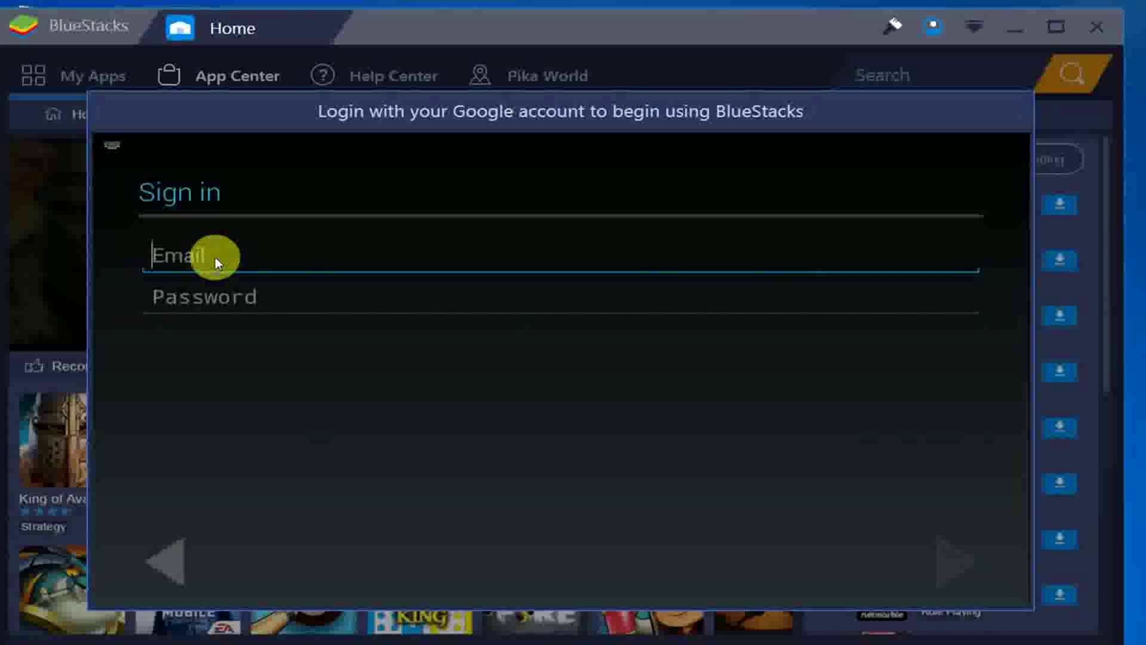
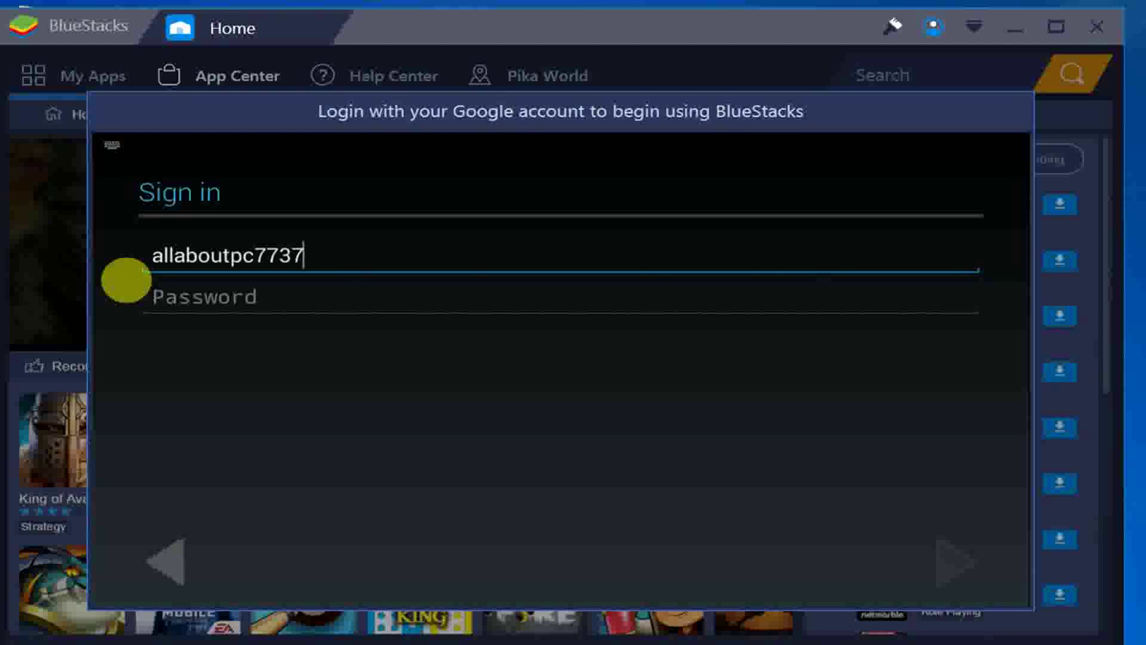
pyautogui.click(210, 302)
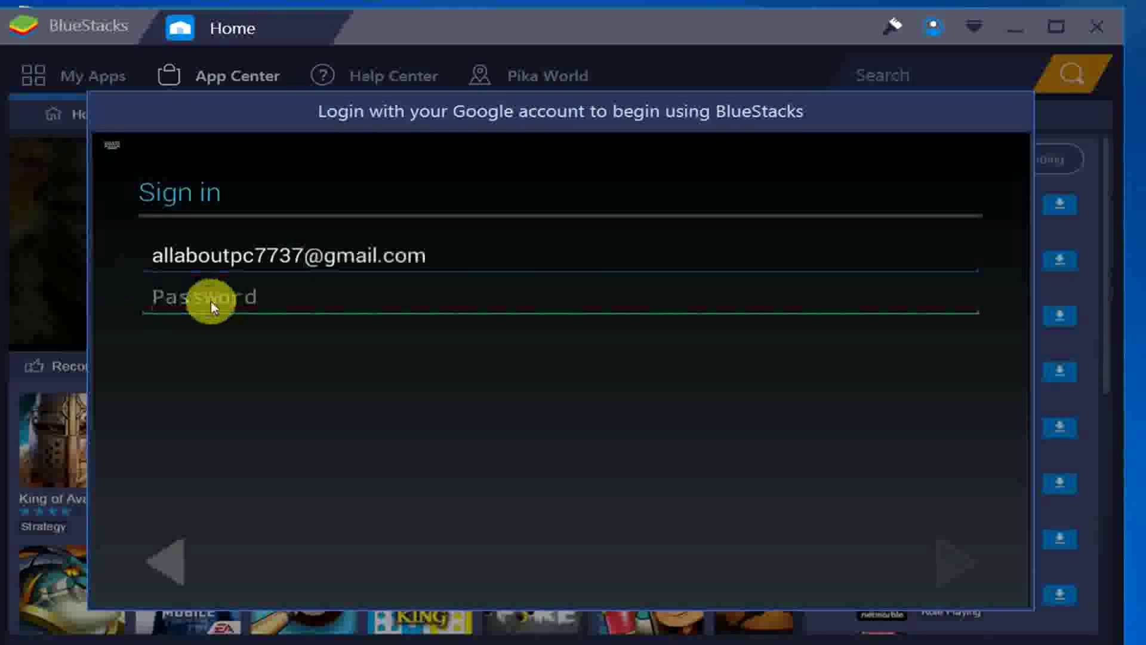
pyautogui.write('ah')
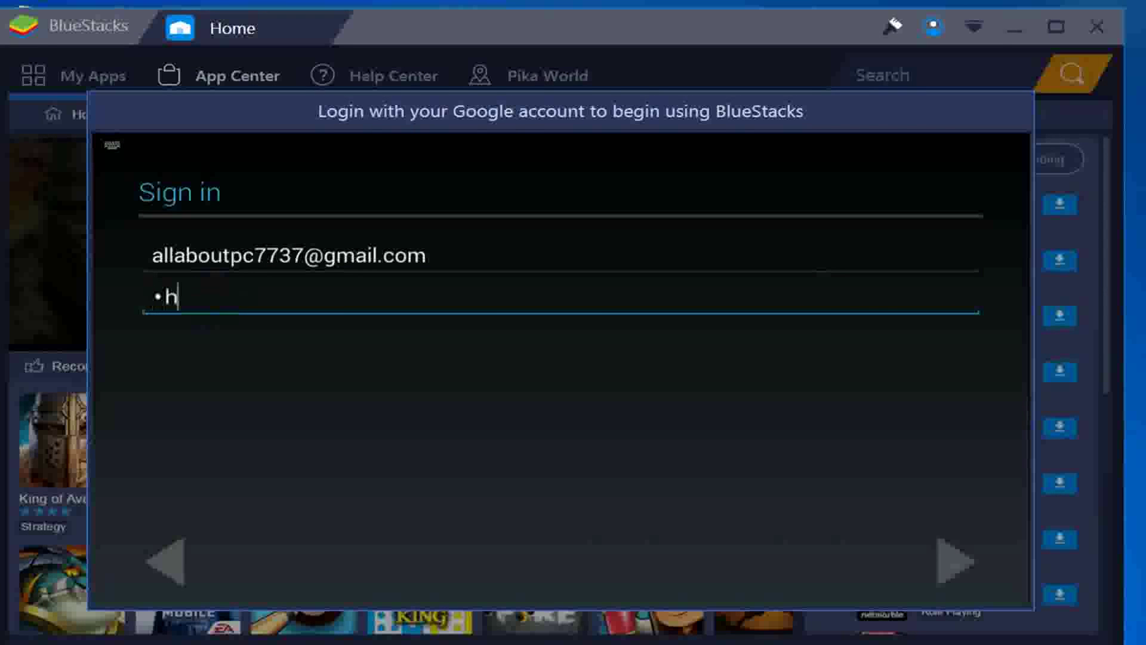
pyautogui.write('•••••••')
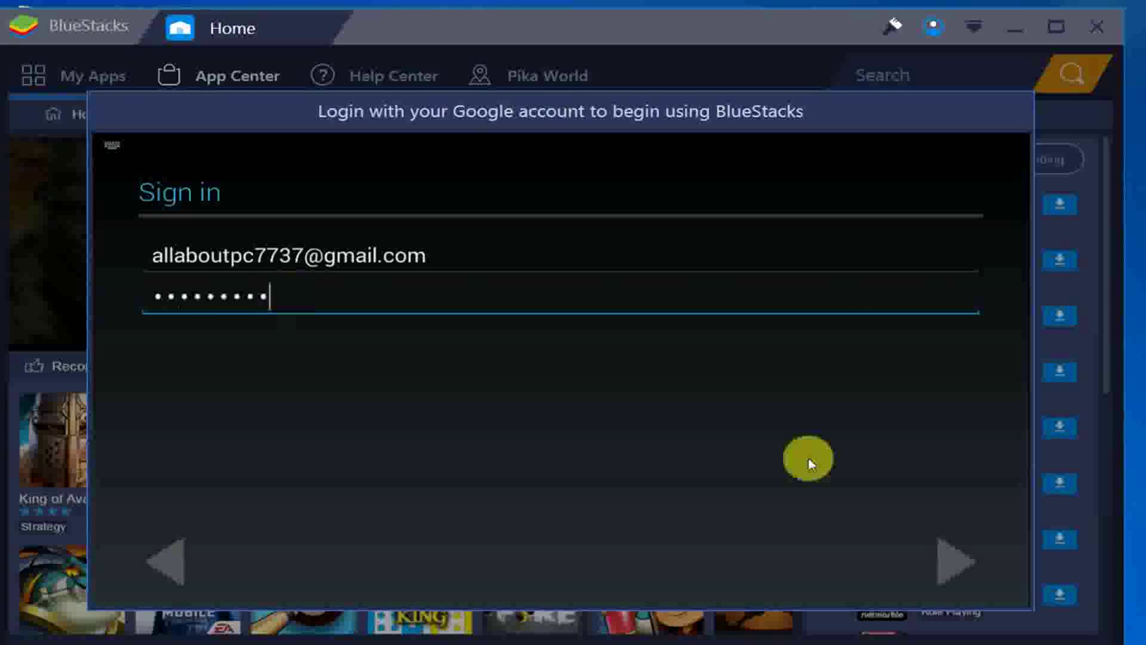
pyautogui.click(945, 561)
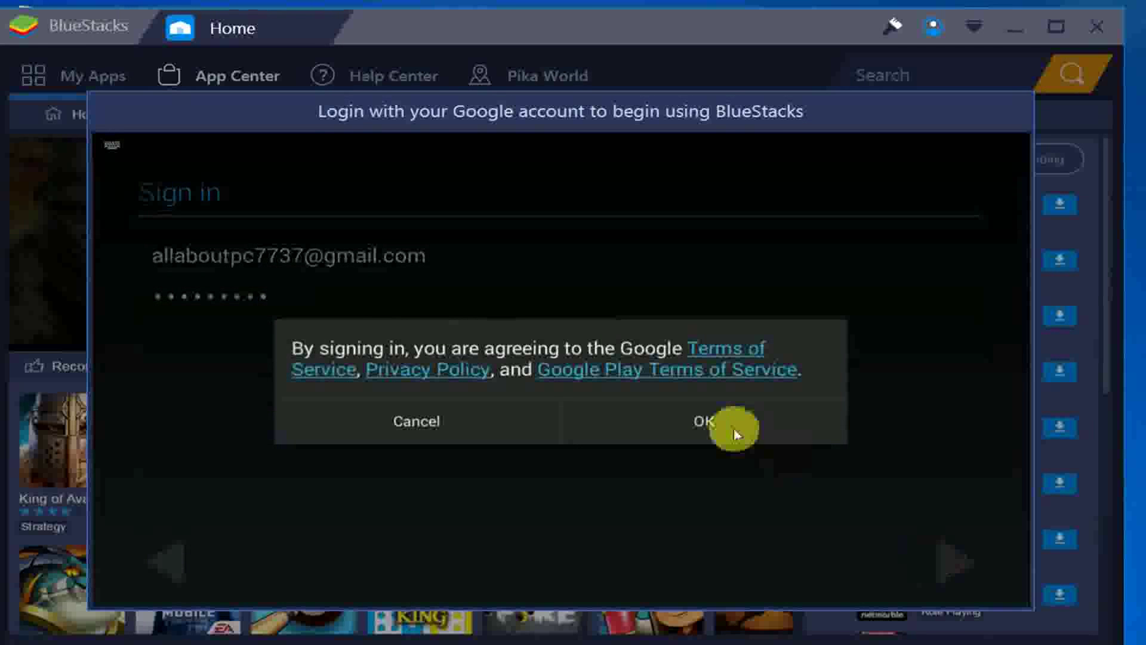
pyautogui.click(718, 426)
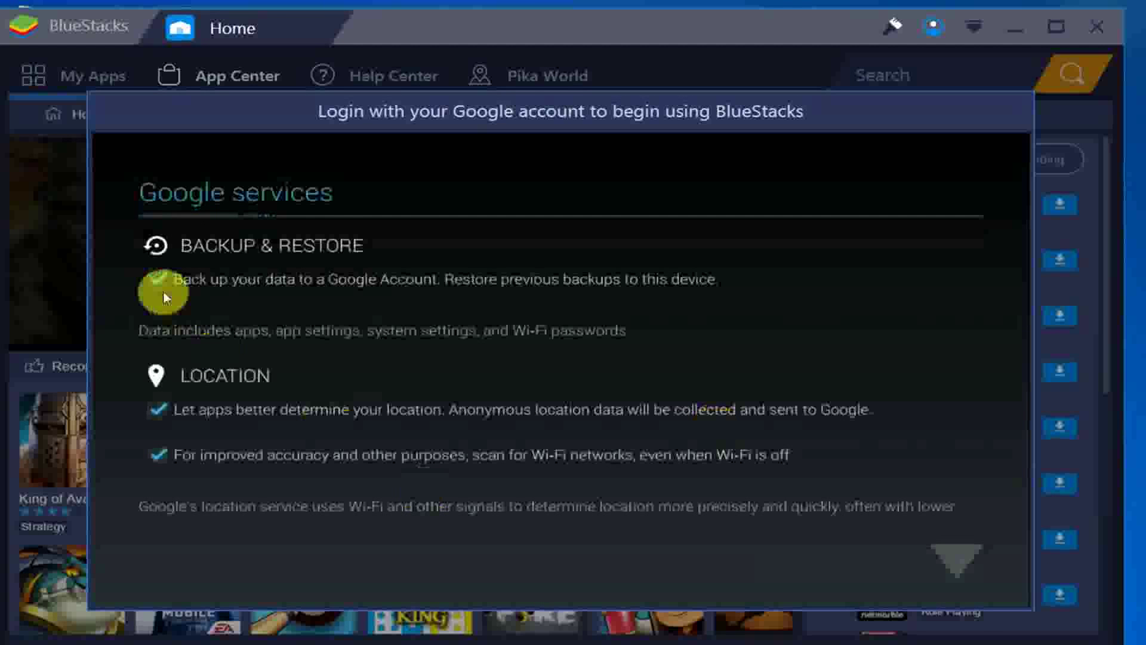
# - Turn off location sharing and Wi-Fi scanning, skip payment info, and confirm the owner name
pyautogui.click(158, 410)
pyautogui.click(158, 456)
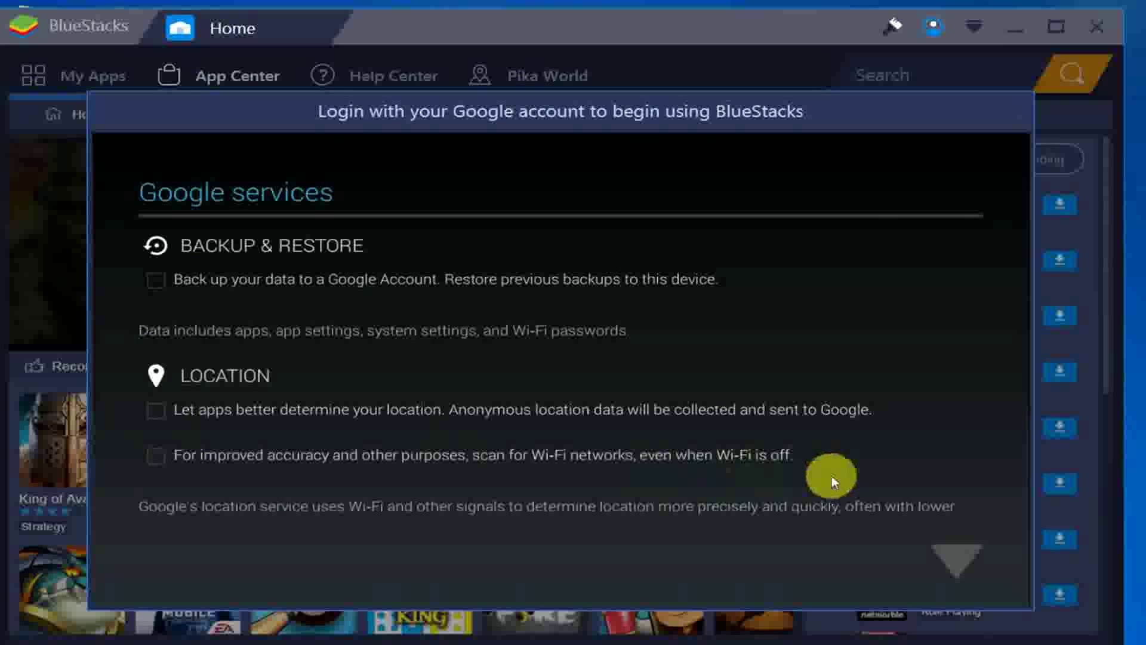
pyautogui.click(961, 557)
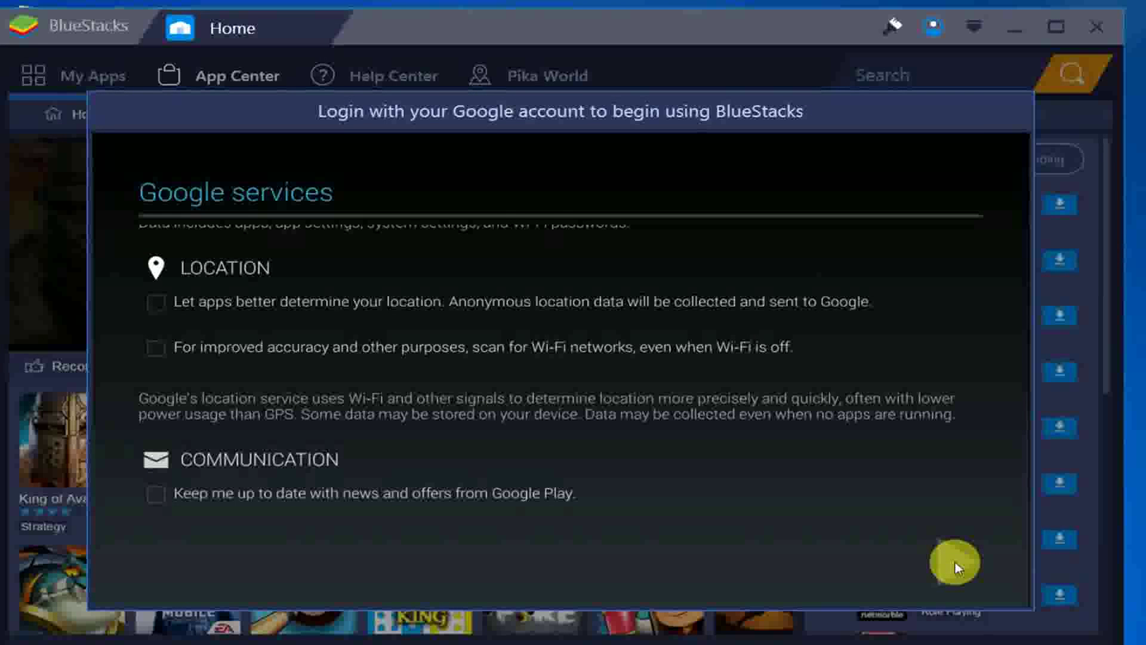
pyautogui.click(955, 564)
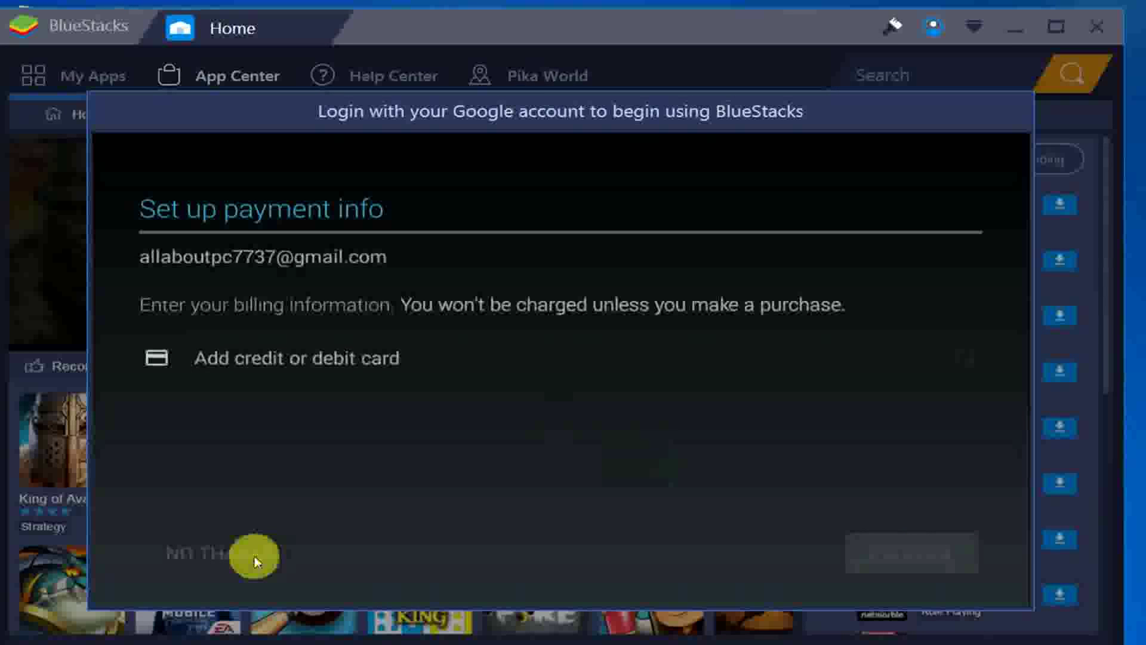
pyautogui.click(255, 557)
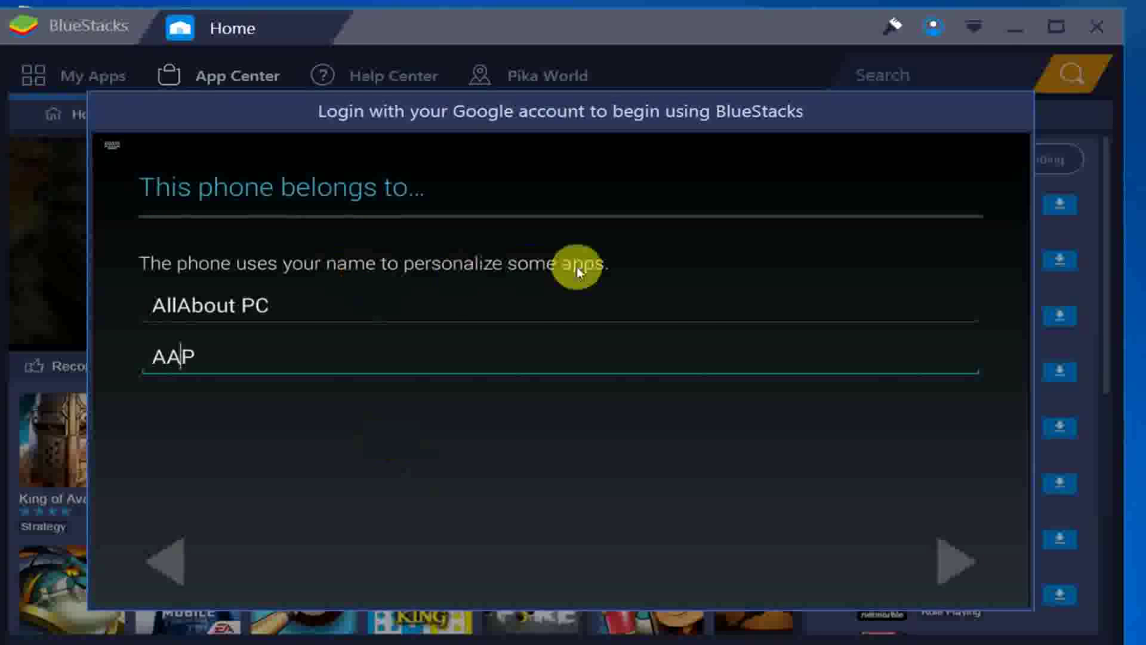
pyautogui.click(944, 554)
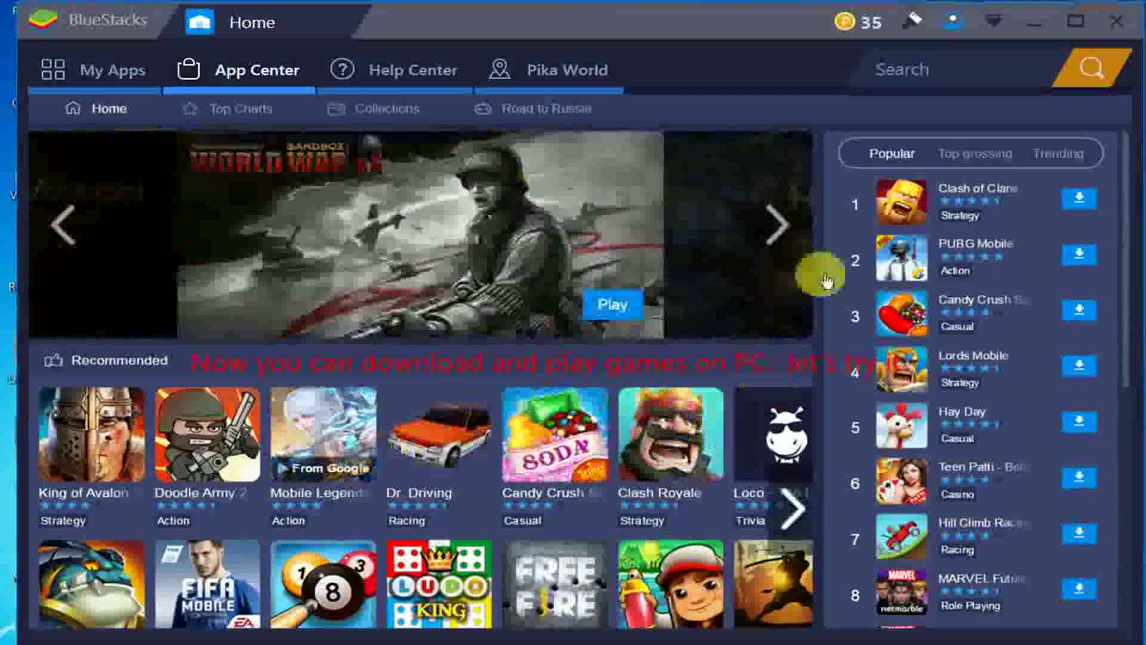
# - Search the App Center for 'fb lite'
pyautogui.click(920, 76)
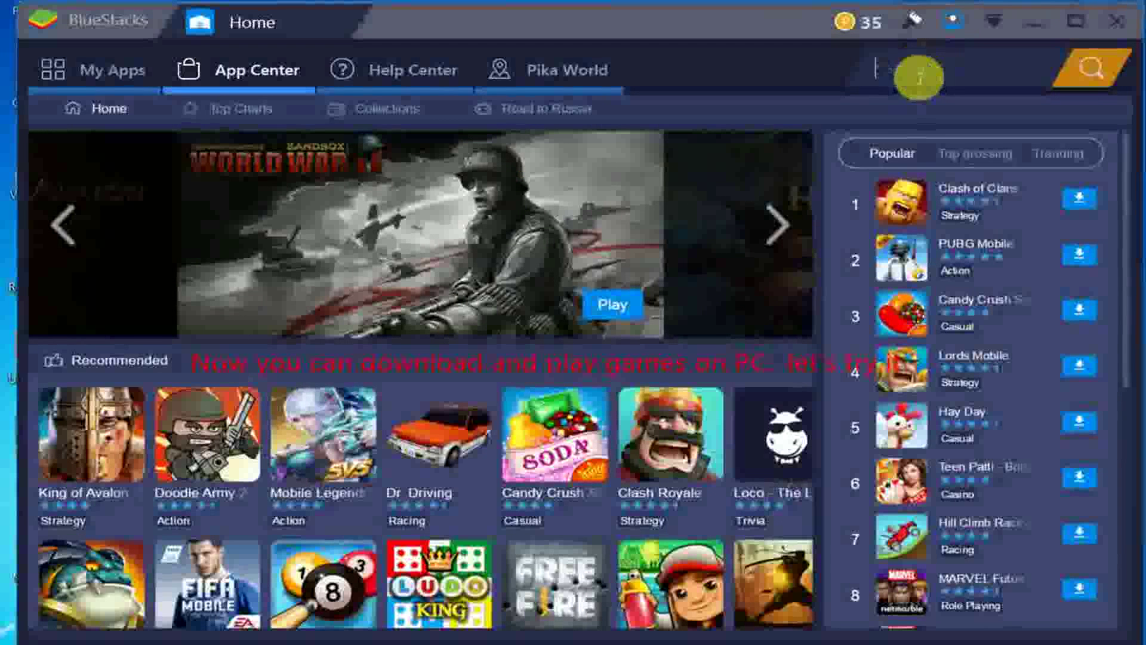
pyautogui.write('f')
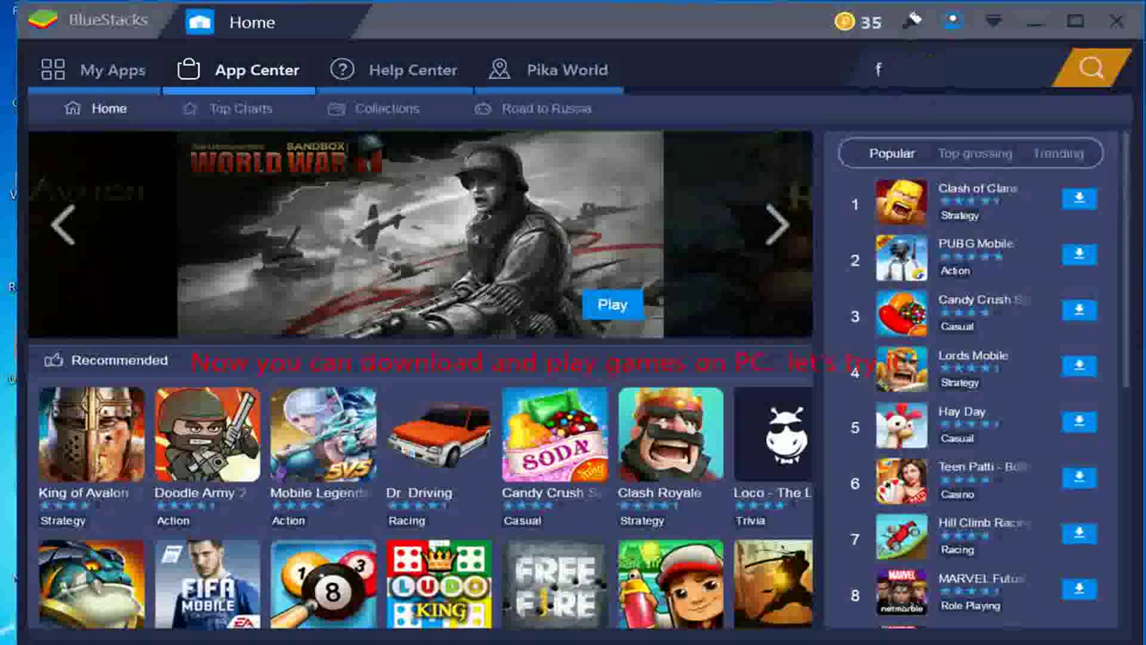
pyautogui.write('b lite')
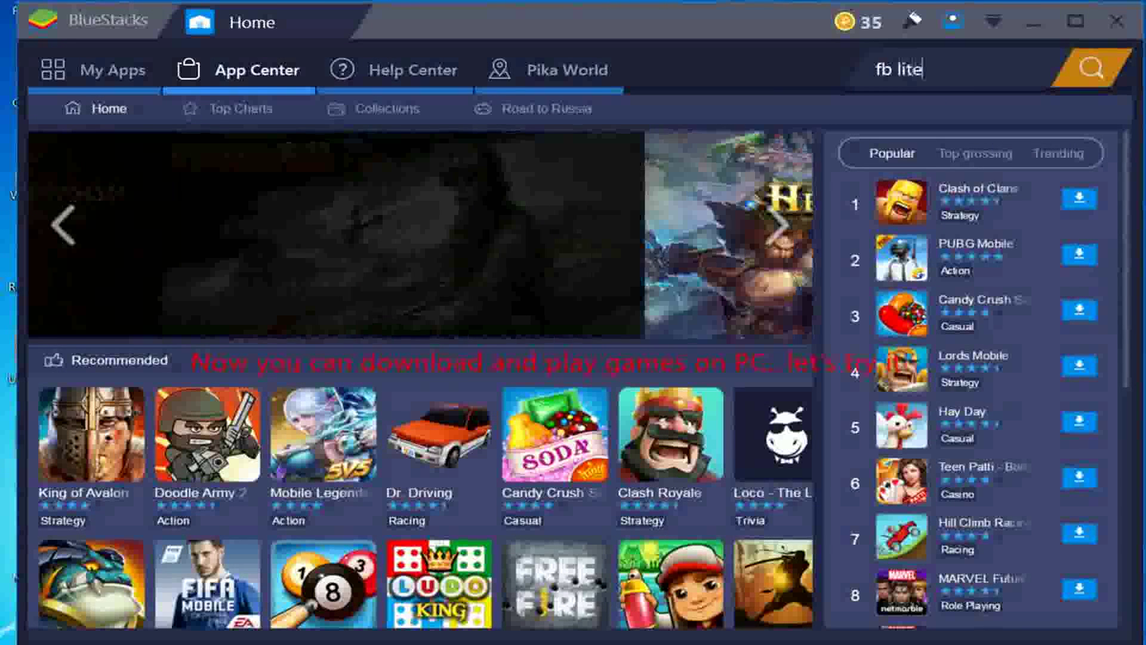
pyautogui.press('Return')
pyautogui.click(659, 356)
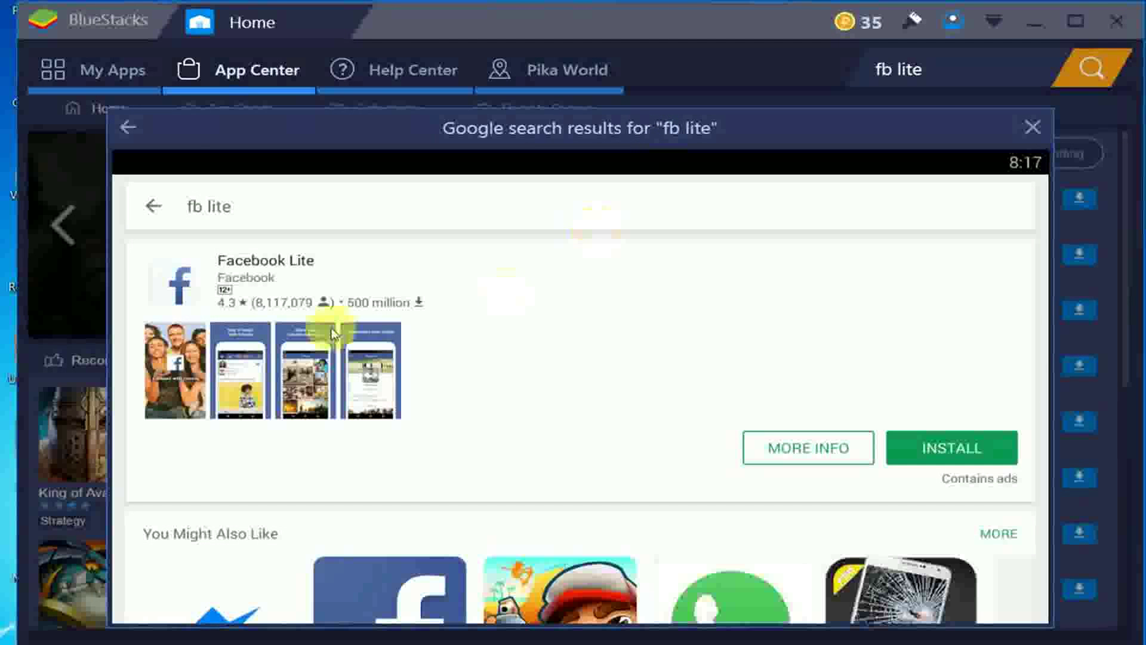
# - Install Facebook Lite, accepting its requested permissions, and launch it once installed
pyautogui.click(949, 452)
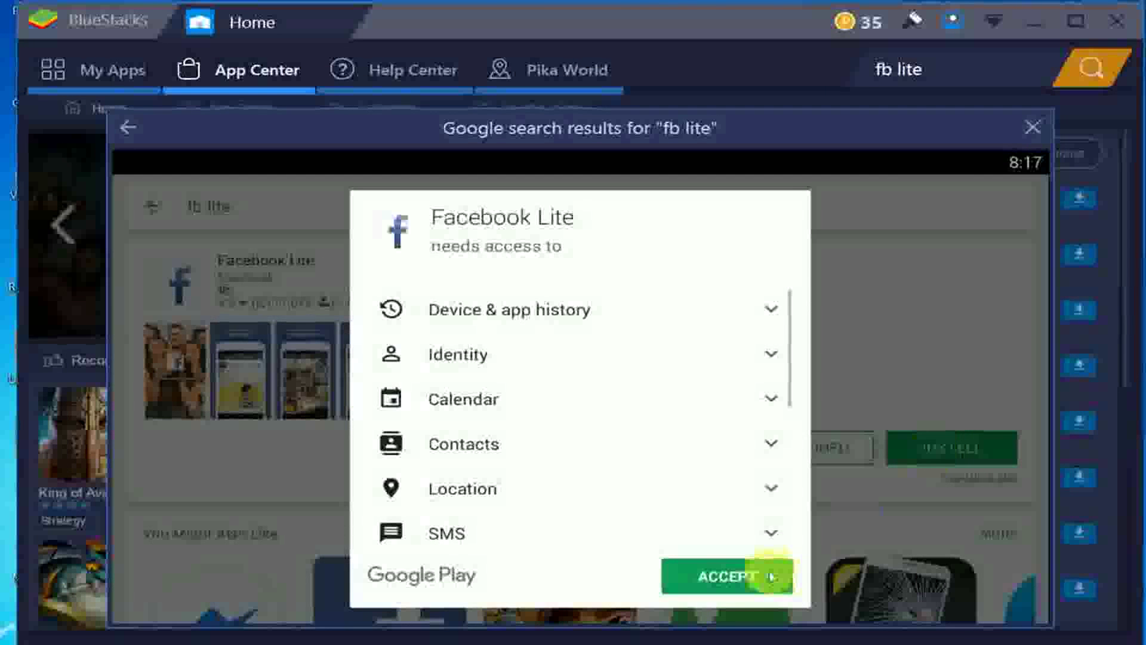
pyautogui.click(769, 574)
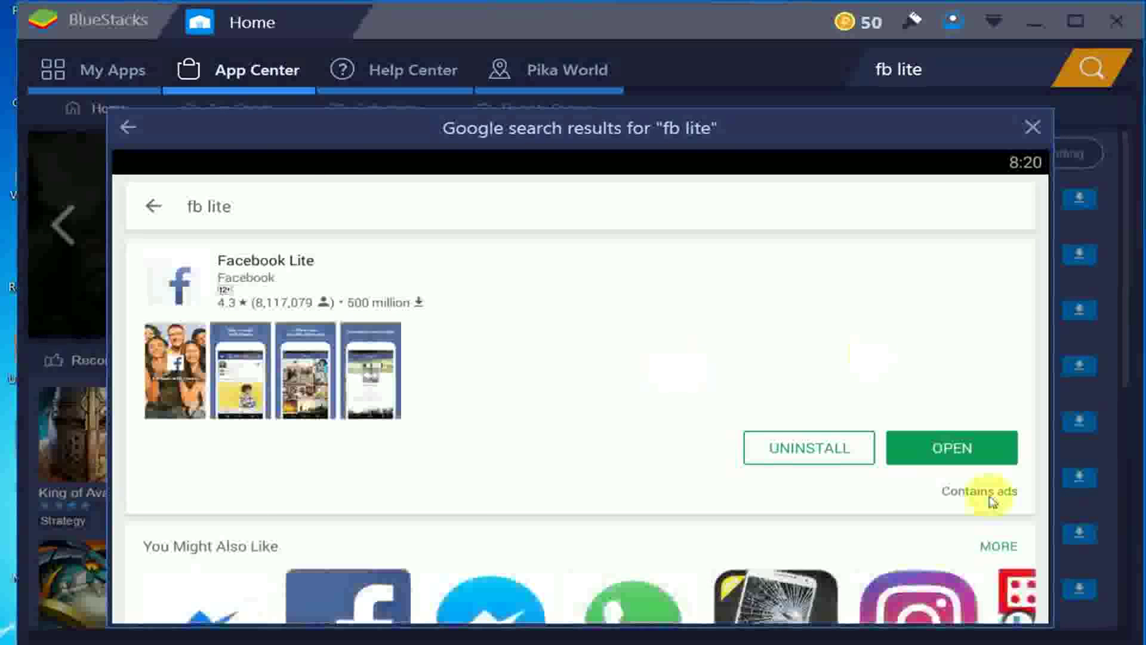
pyautogui.click(966, 457)
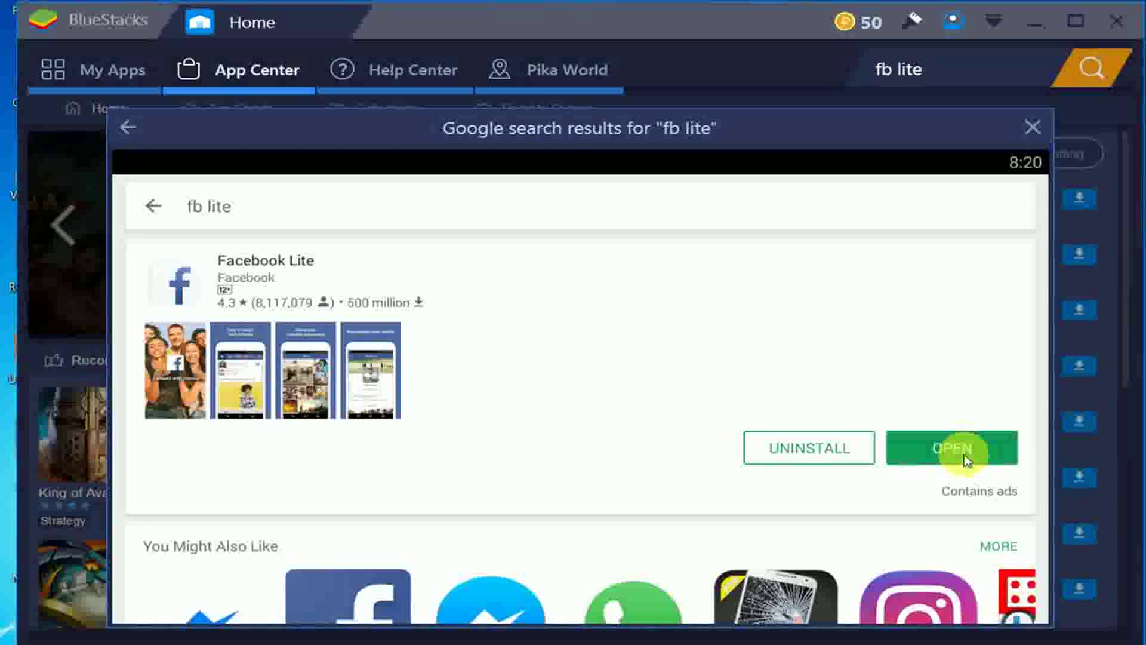
# - Open Facebook Lite, save the login password, skip finding friends, then close the BlueStacks window
pyautogui.click(965, 458)
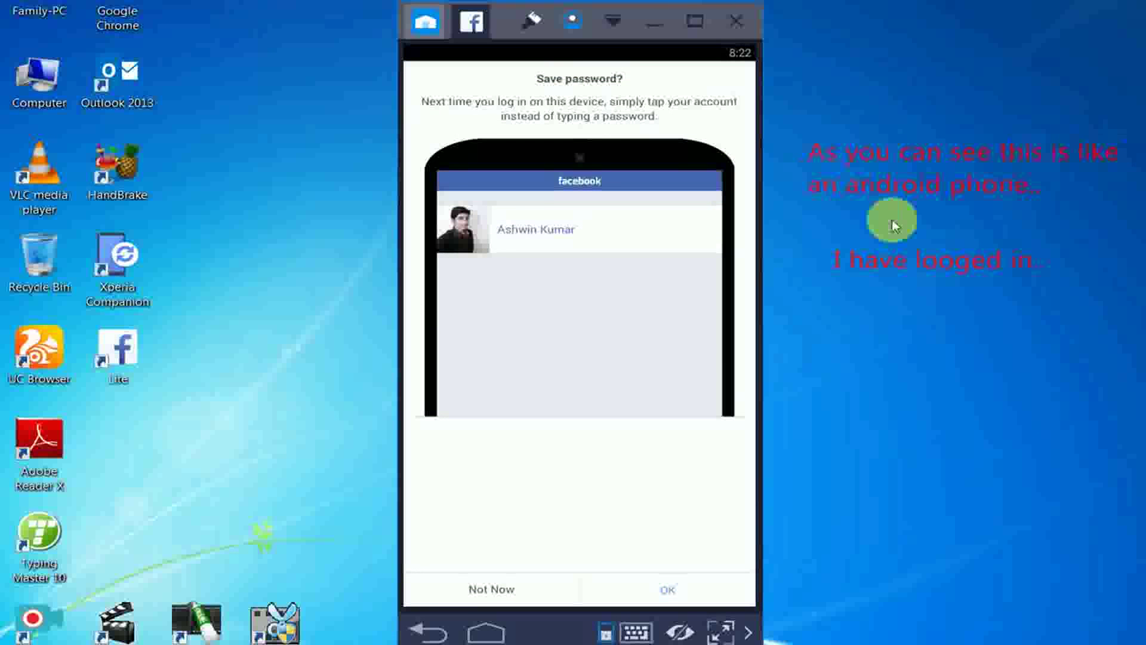
pyautogui.click(668, 588)
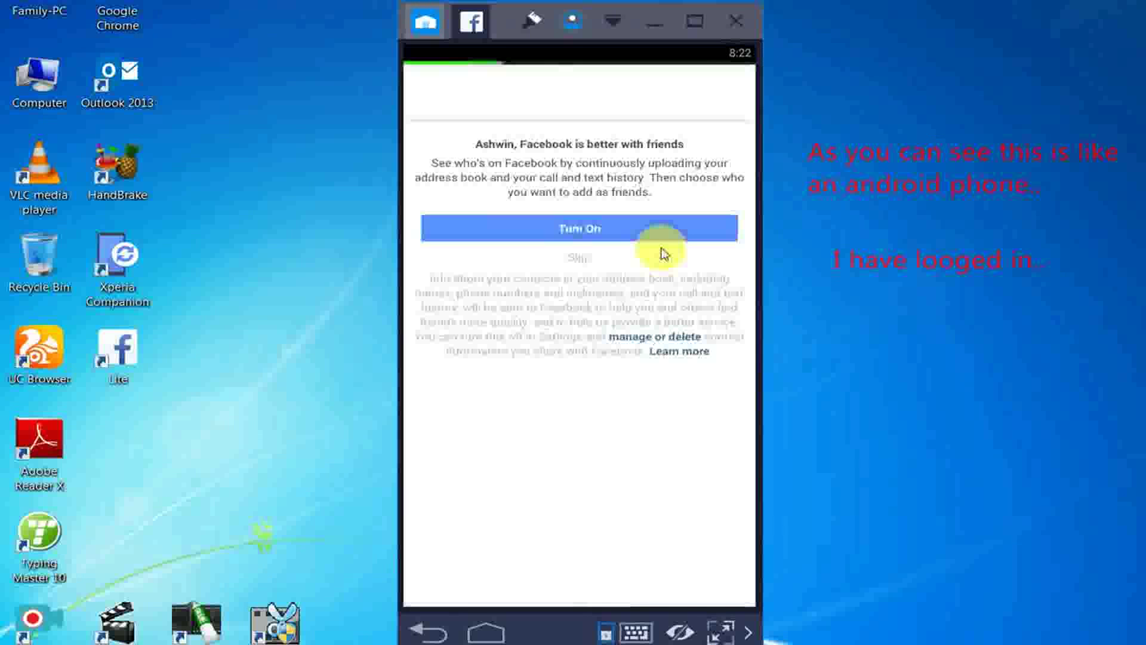
pyautogui.click(580, 261)
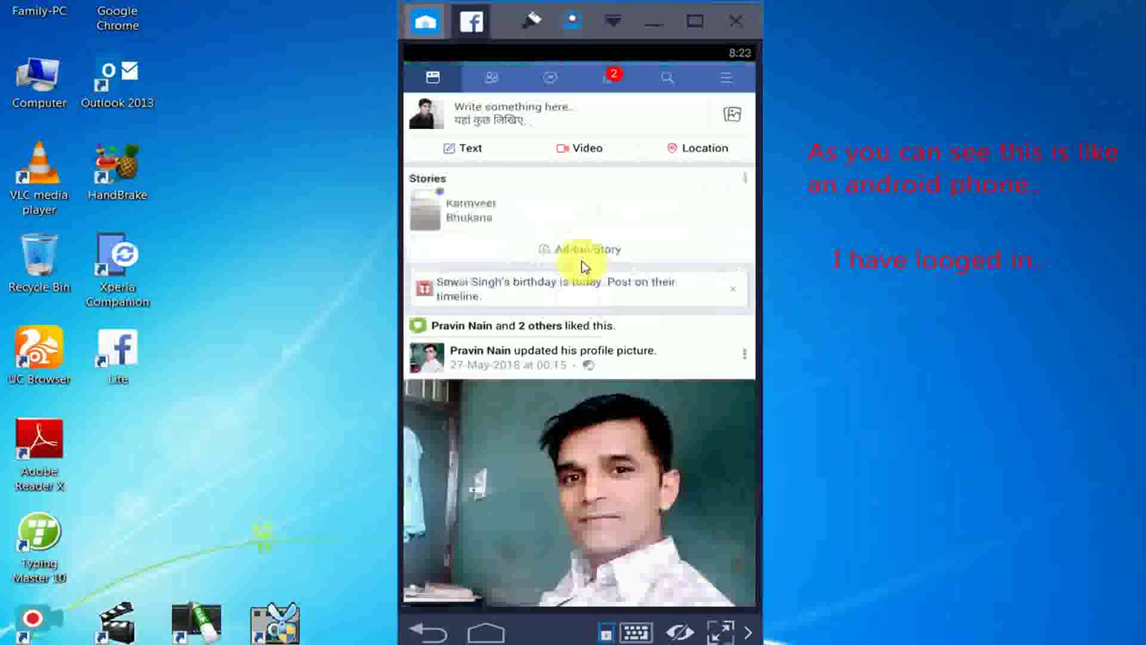
pyautogui.click(737, 24)
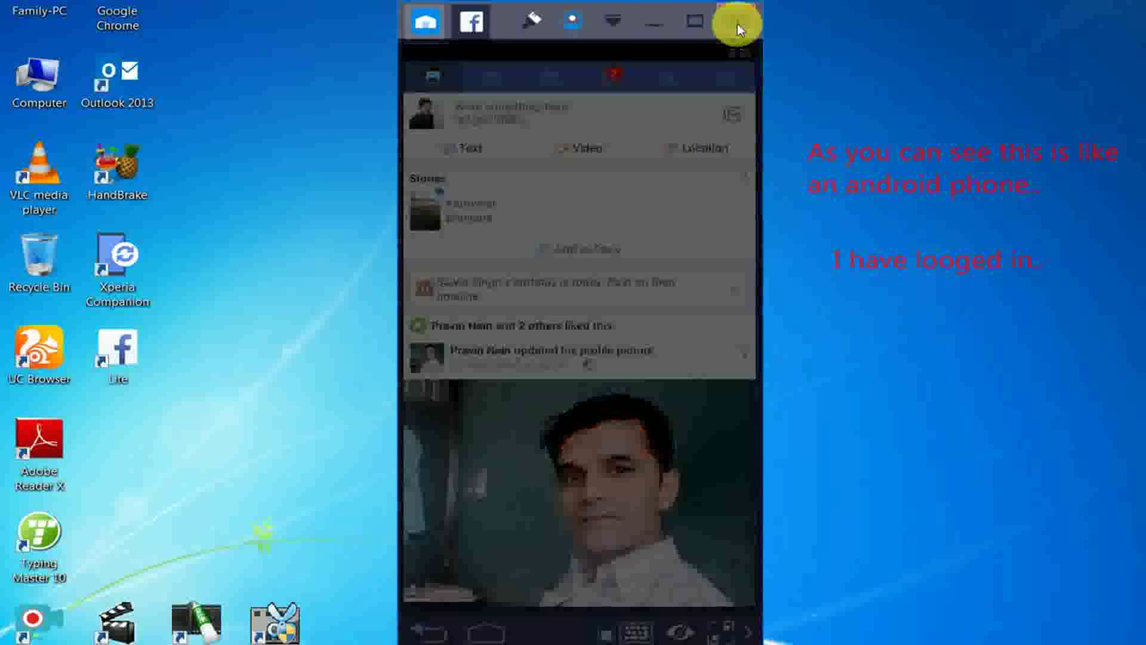
# - Confirm closing BlueStacks, relaunch it from the desktop, and open Google Play from System apps
pyautogui.click(667, 372)
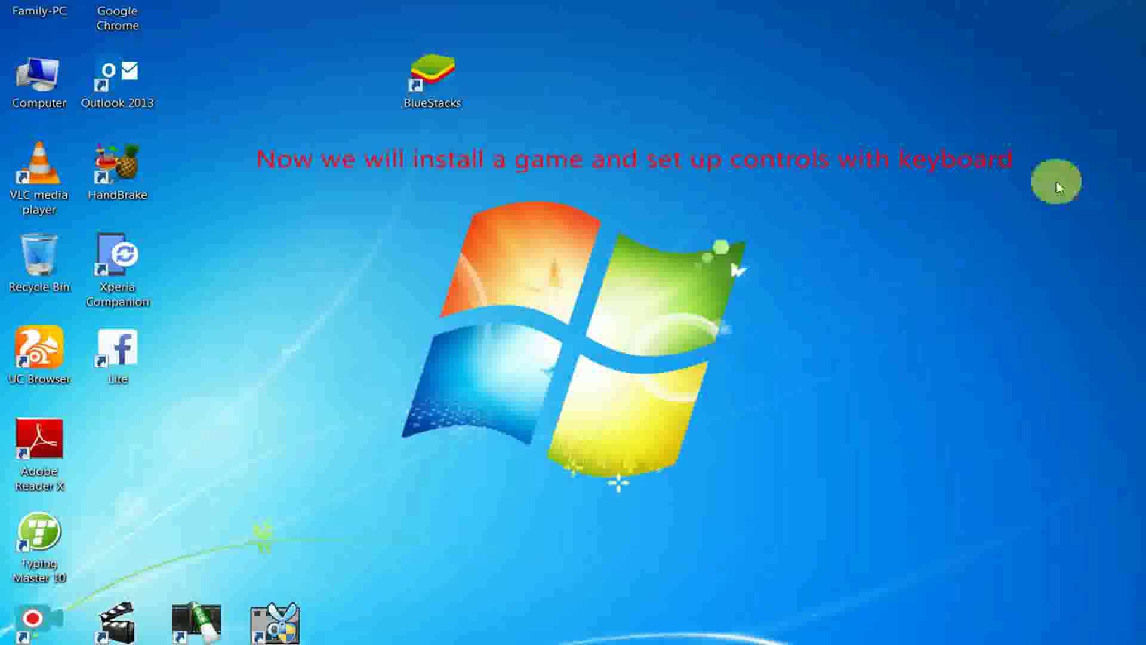
pyautogui.doubleClick(438, 74)
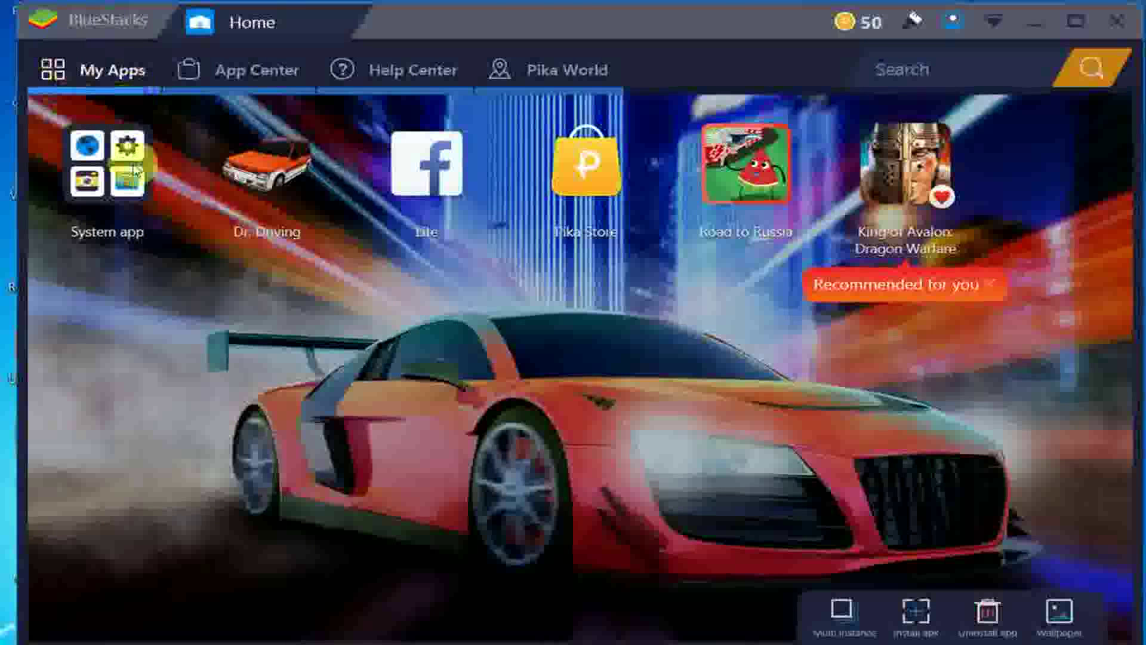
pyautogui.click(135, 166)
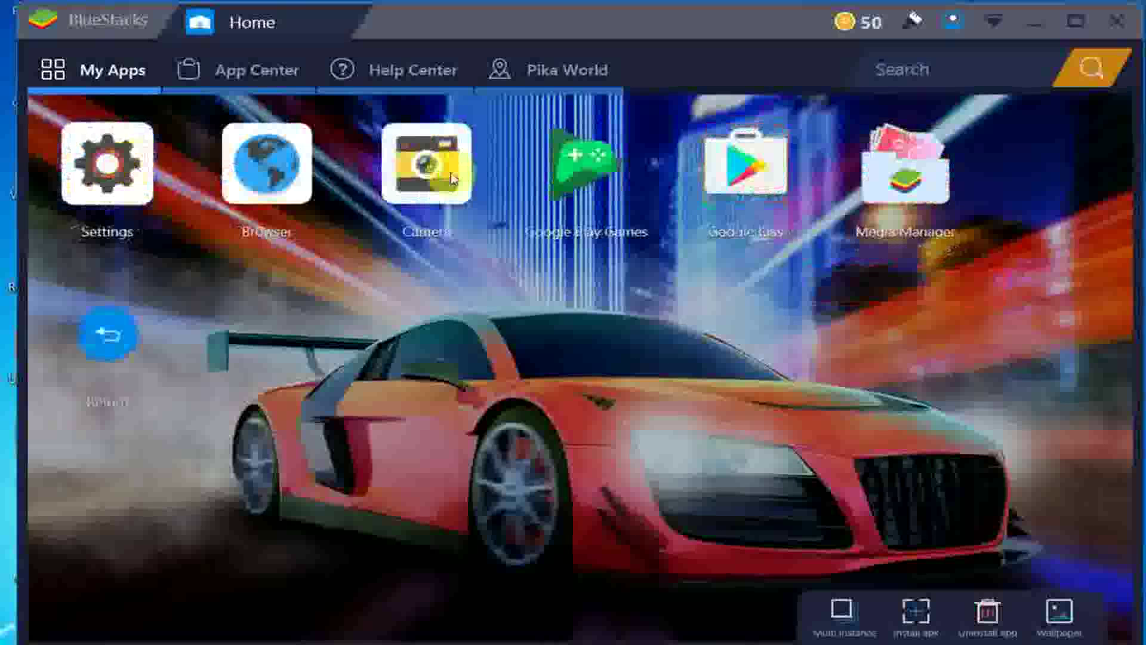
pyautogui.click(761, 172)
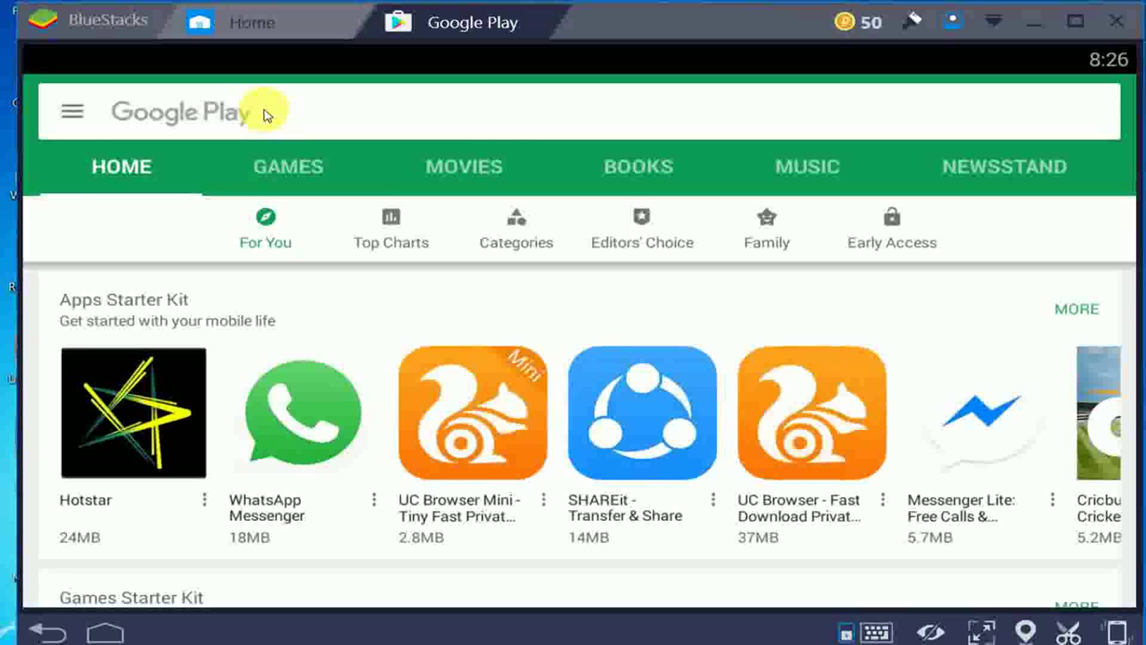
# - Search Google Play for 'subway sur' and pick Subway Surfers from the results
pyautogui.click(267, 115)
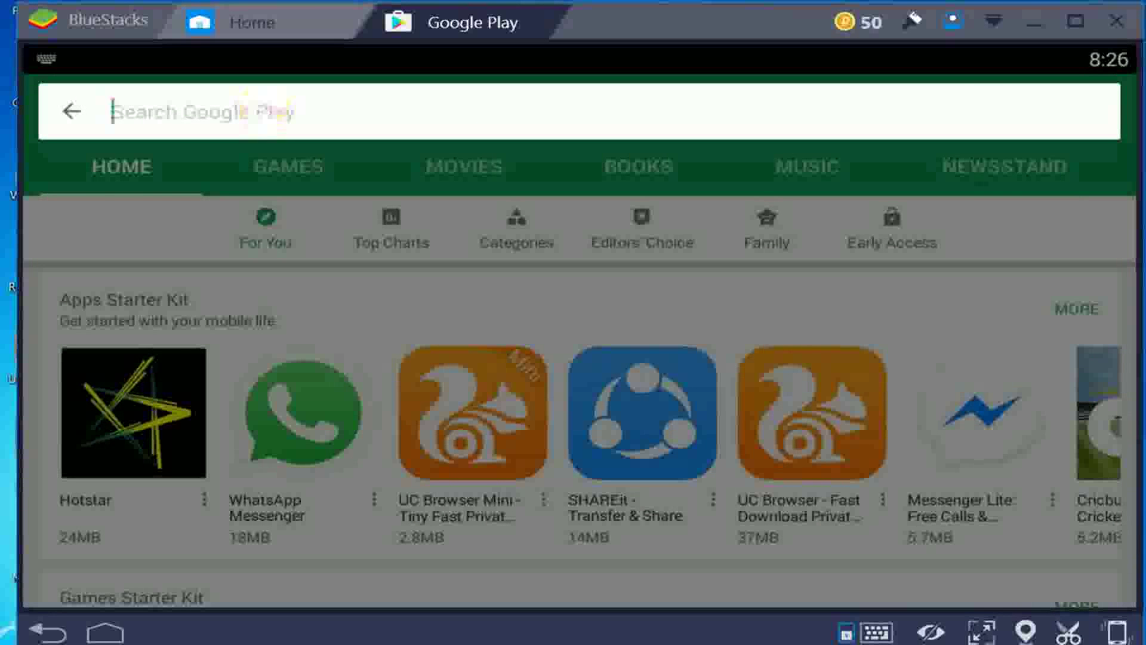
pyautogui.write('subway')
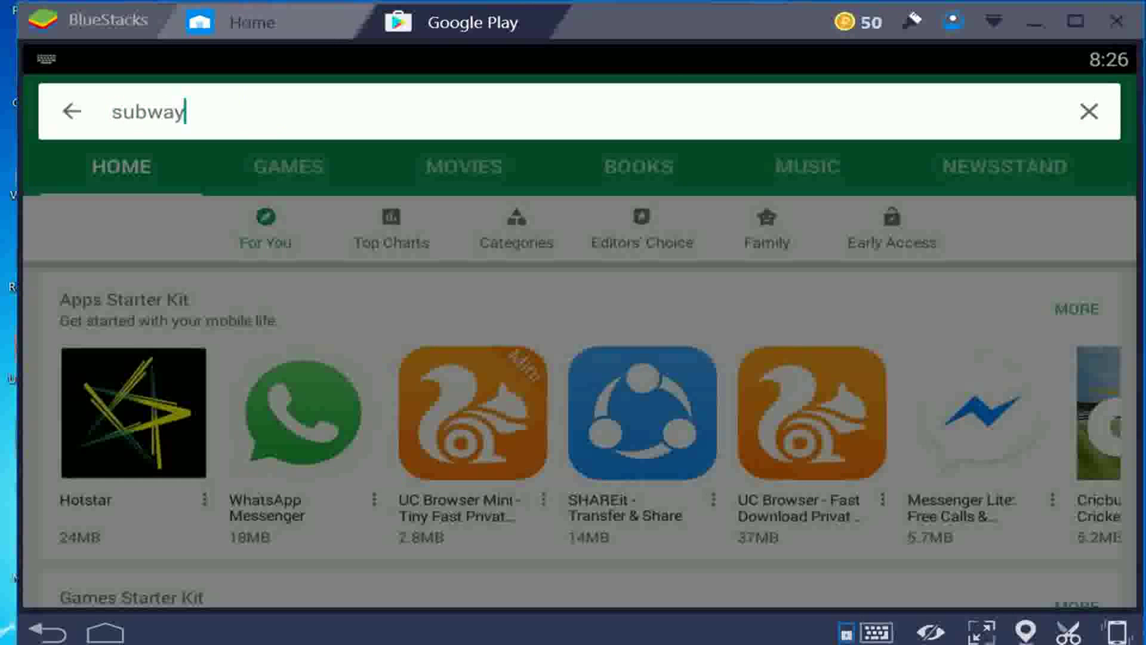
pyautogui.write(' sur')
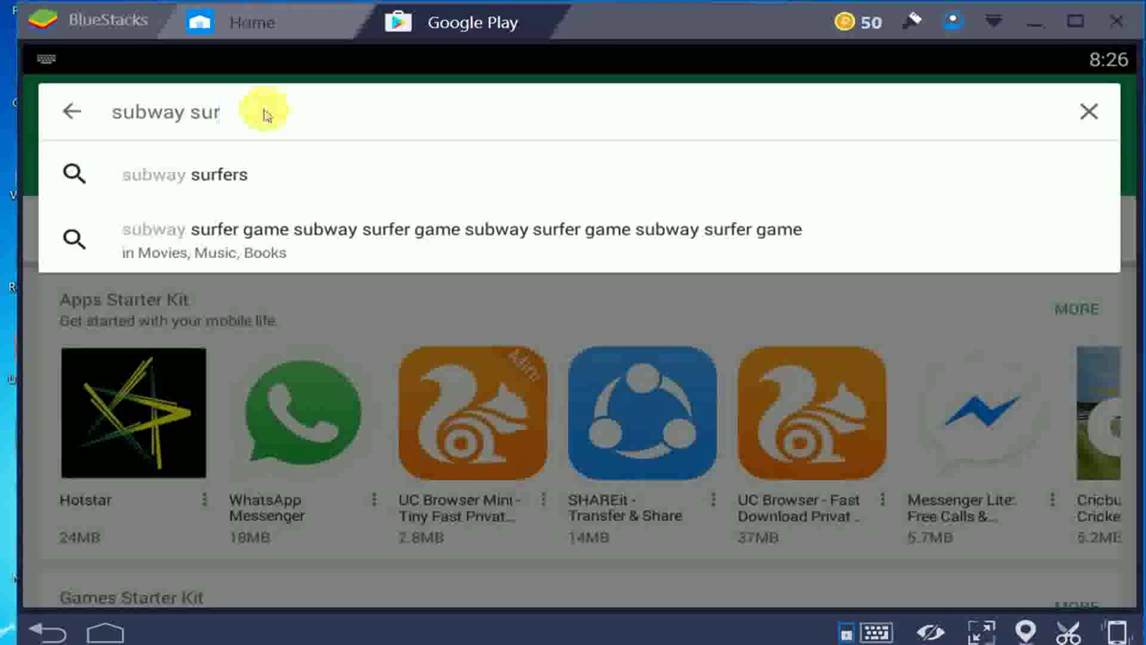
pyautogui.click(184, 179)
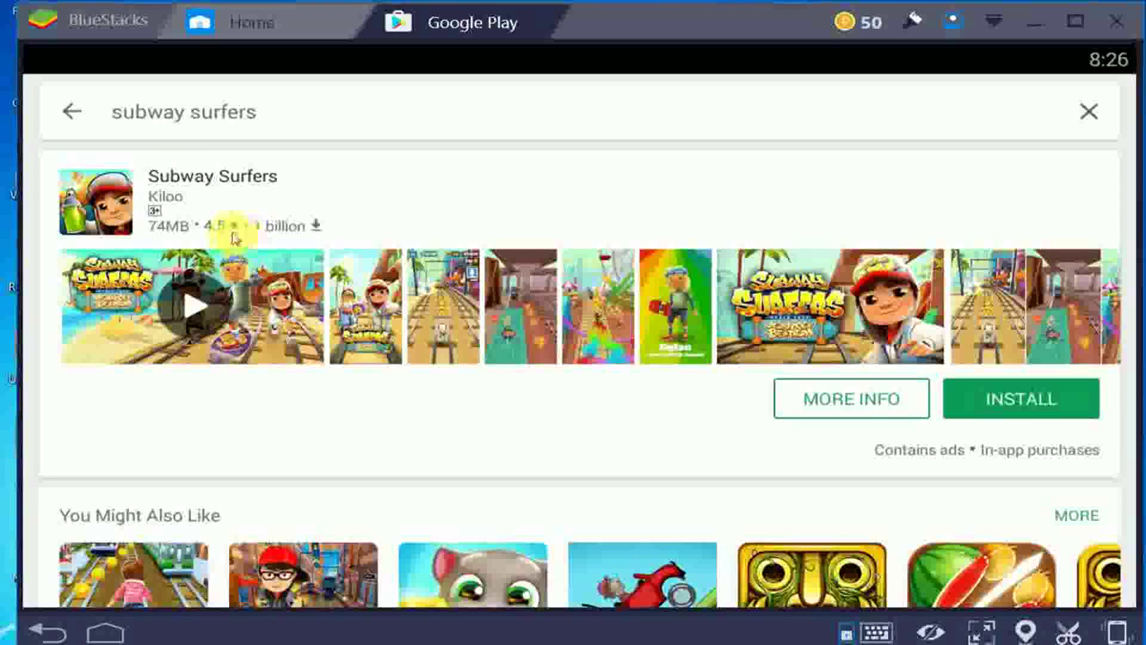
# - Install Subway Surfers, accept its permissions, and check the download progress until it finishes
pyautogui.click(985, 404)
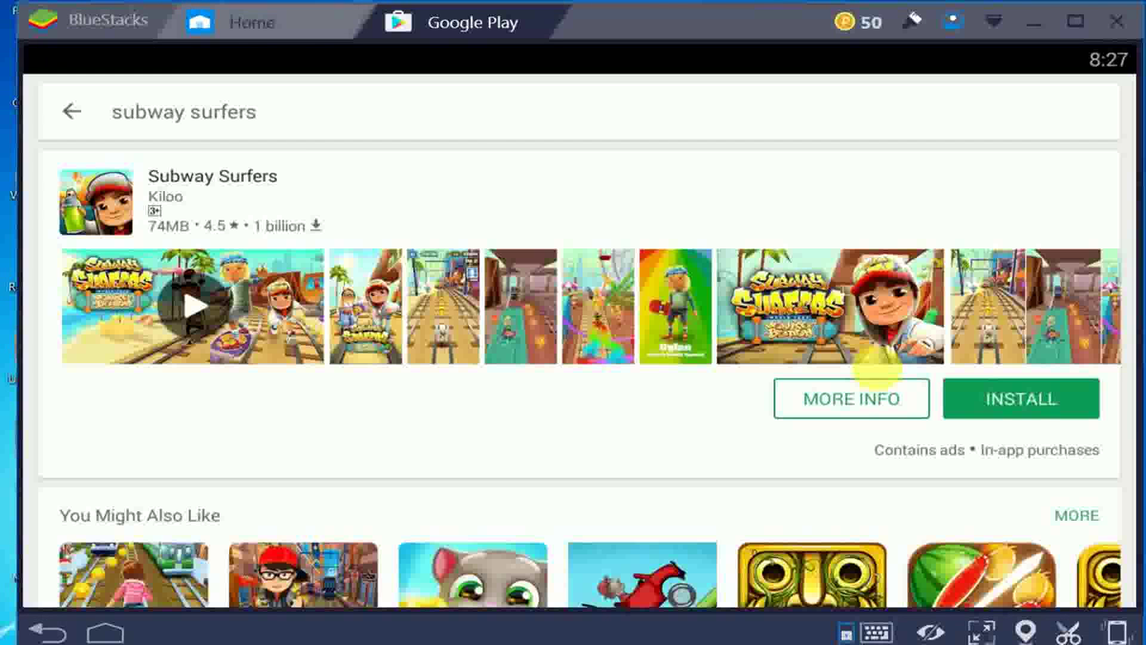
pyautogui.click(962, 391)
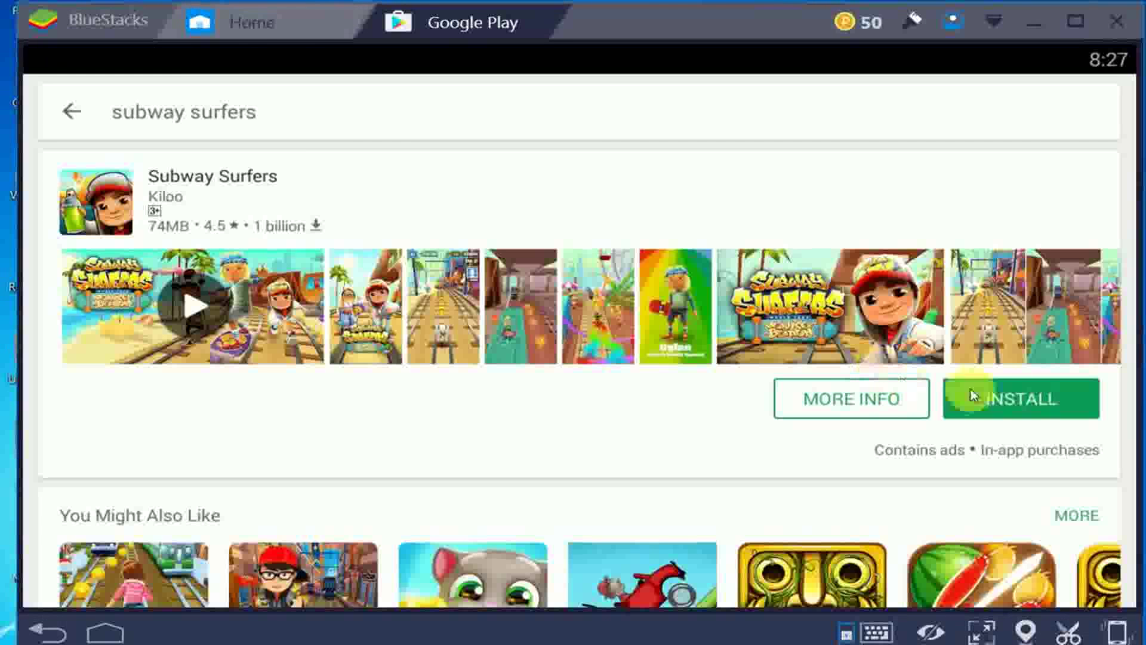
pyautogui.click(1015, 405)
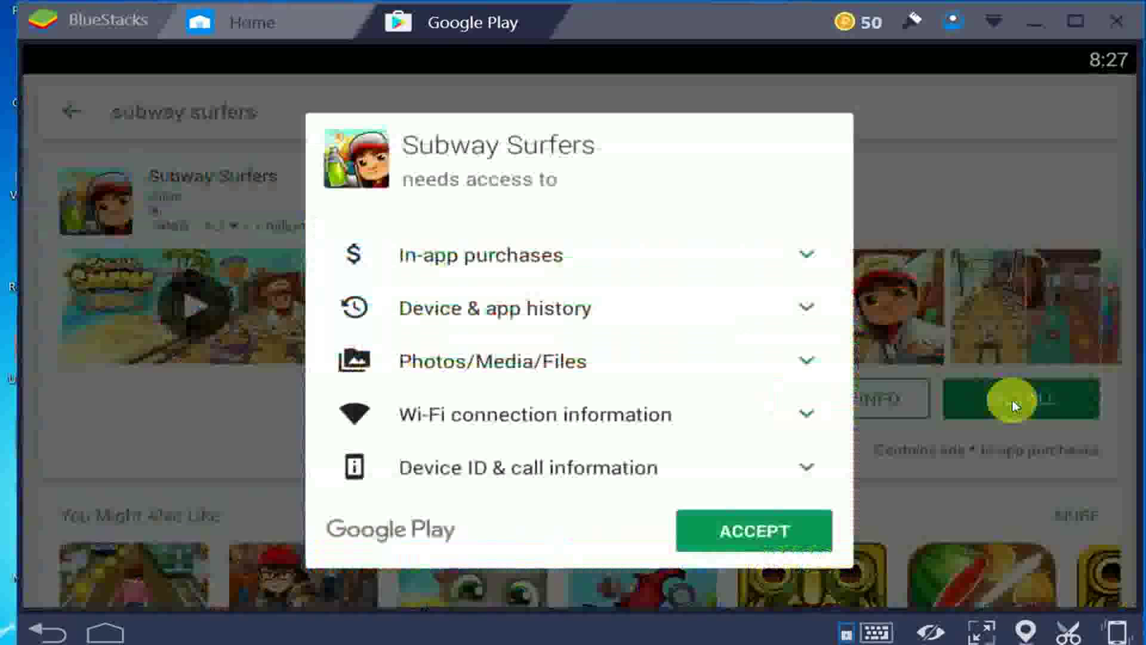
pyautogui.click(782, 528)
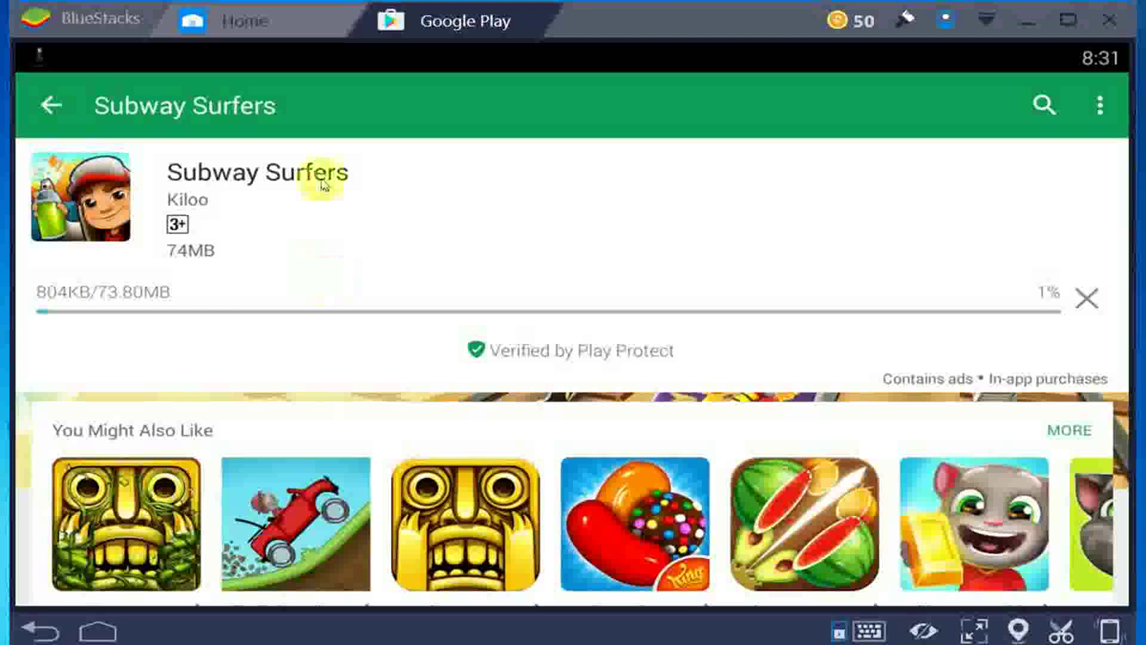
pyautogui.click(286, 62)
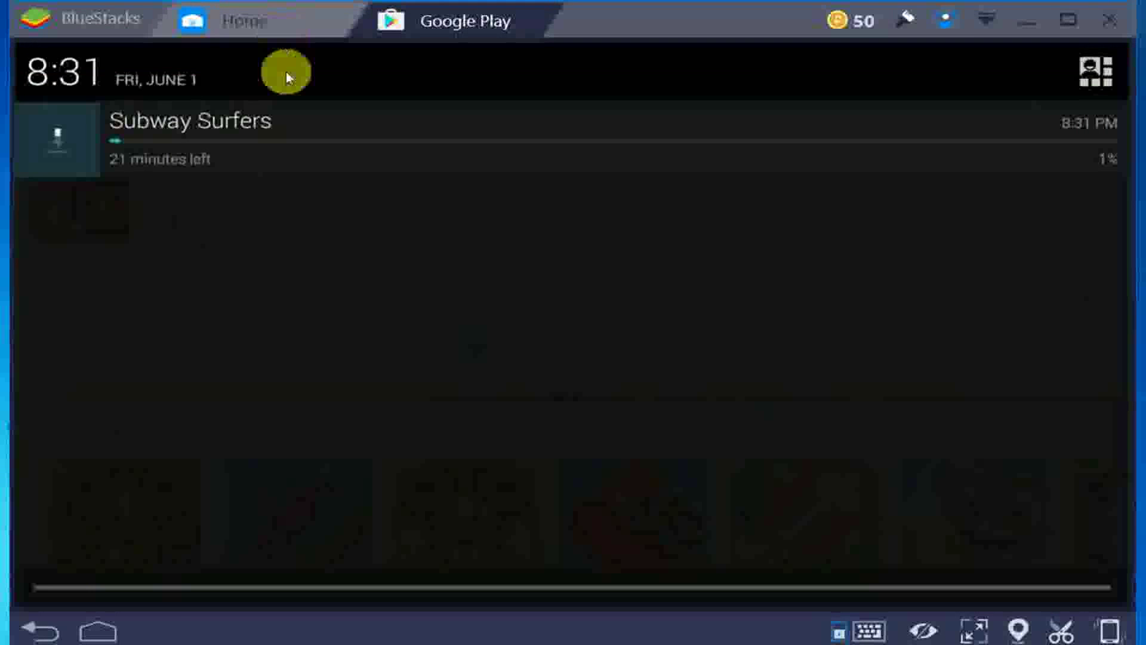
pyautogui.click(317, 290)
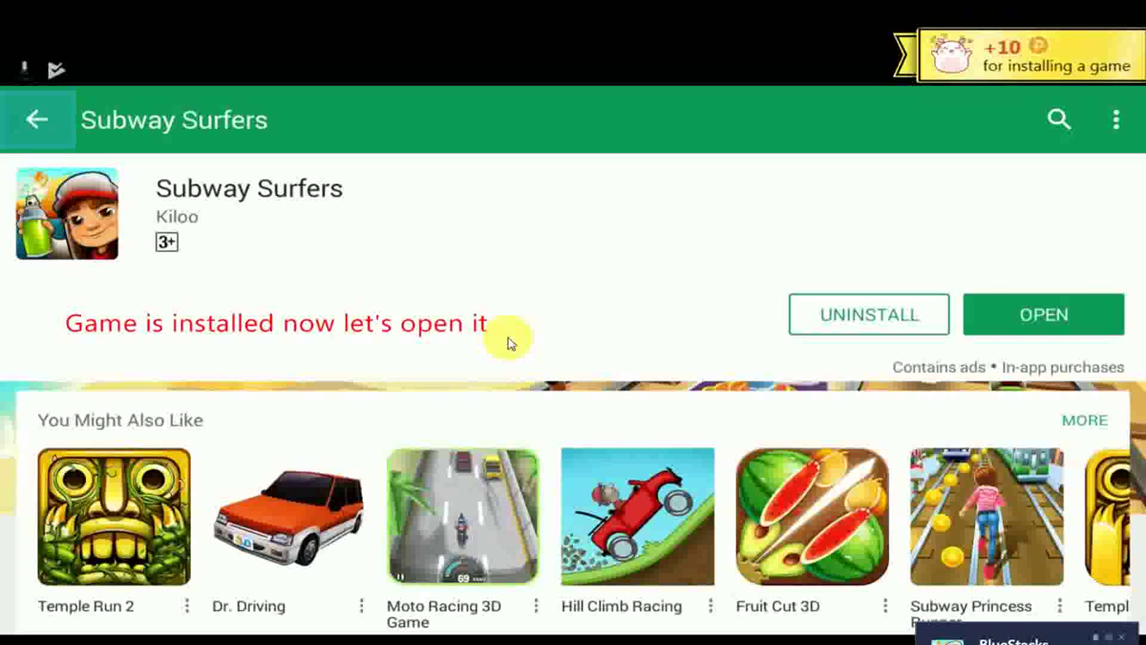
# - Launch Subway Surfers, confirm a Jan 1996 birth date, and consent to the advertising ID disclosure
pyautogui.click(1047, 324)
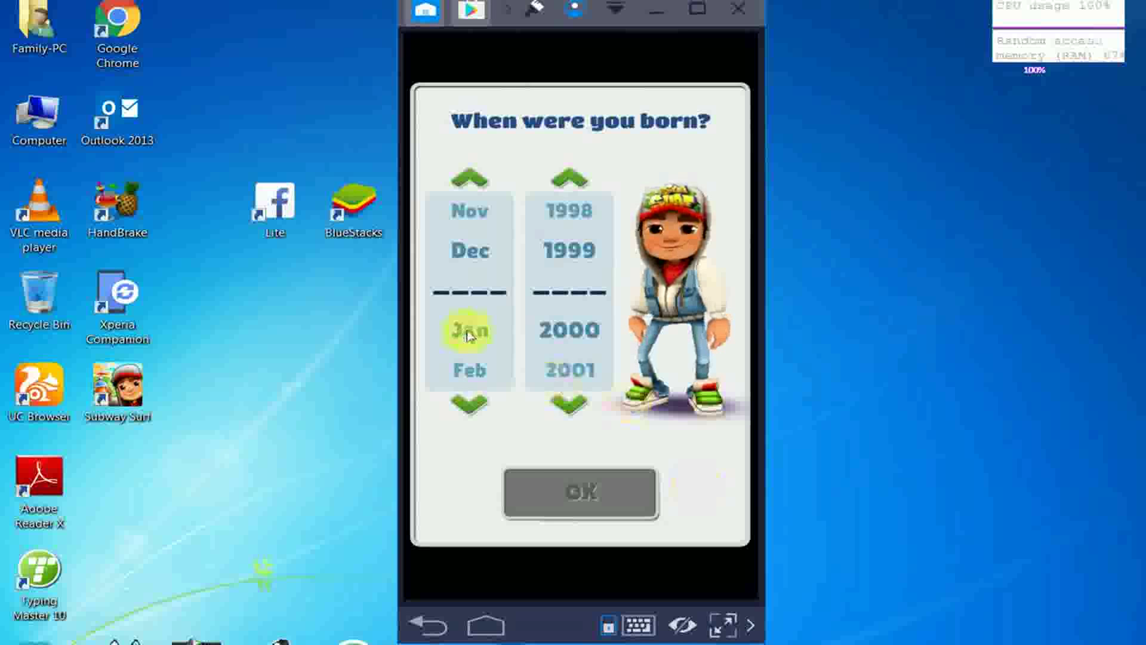
pyautogui.click(469, 404)
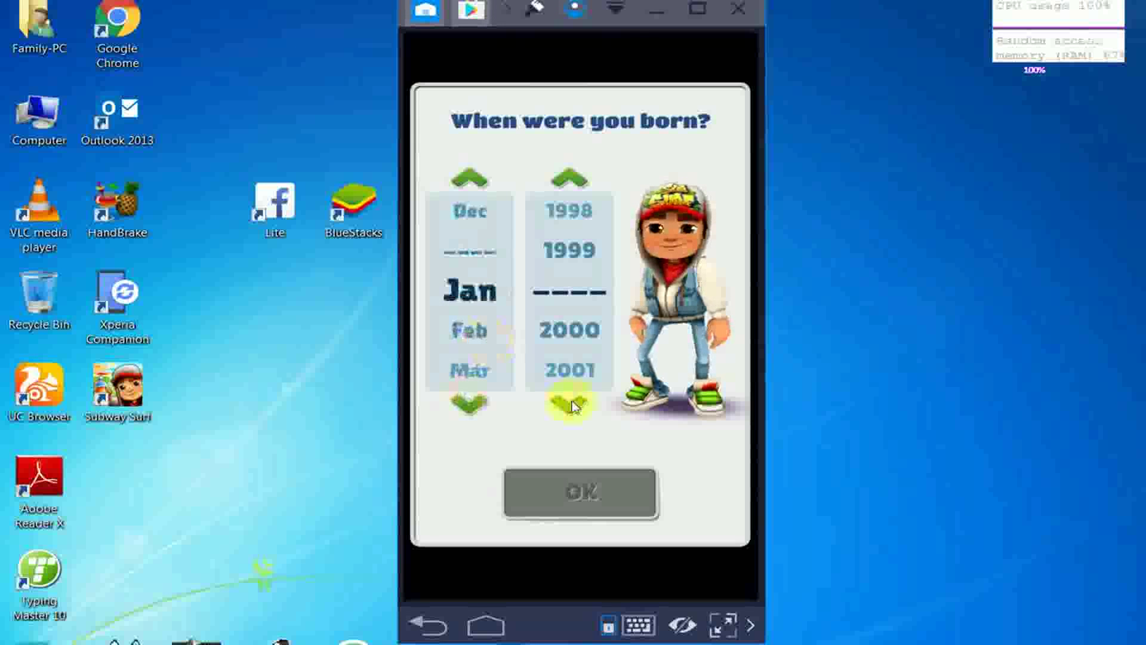
pyautogui.click(570, 405)
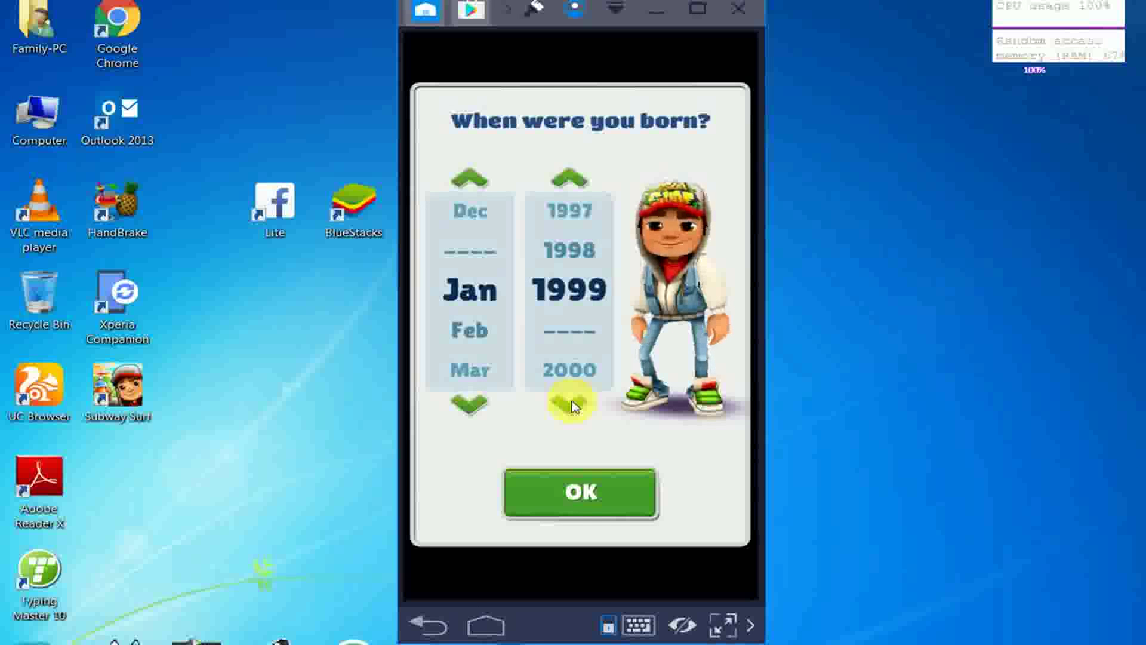
pyautogui.click(571, 404)
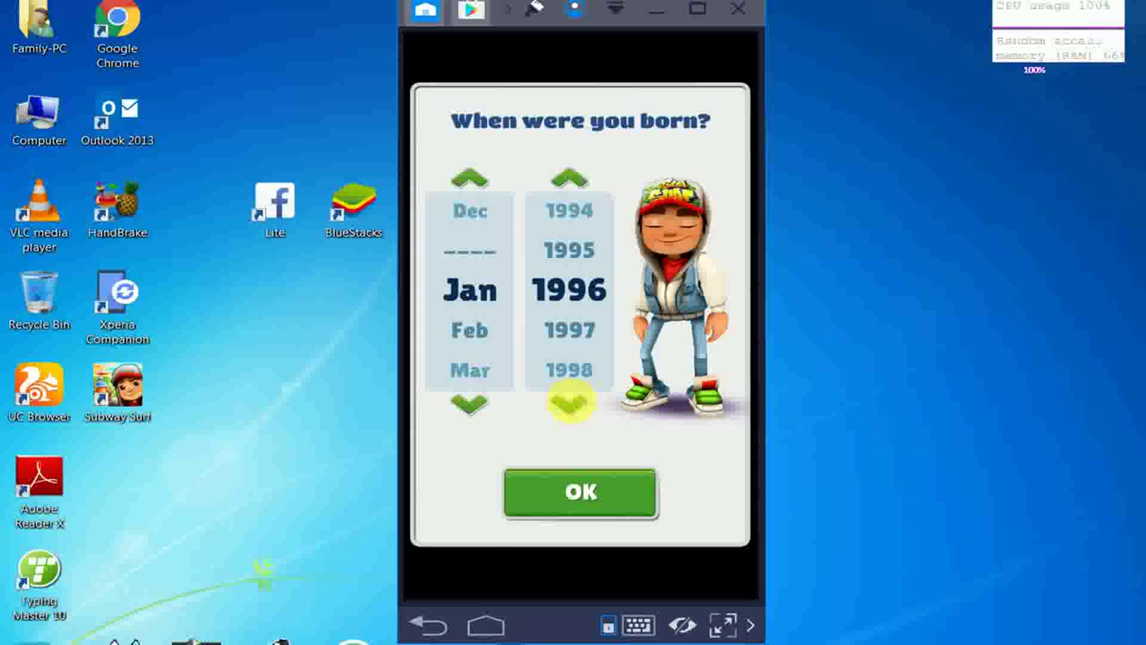
pyautogui.click(586, 510)
pyautogui.click(568, 365)
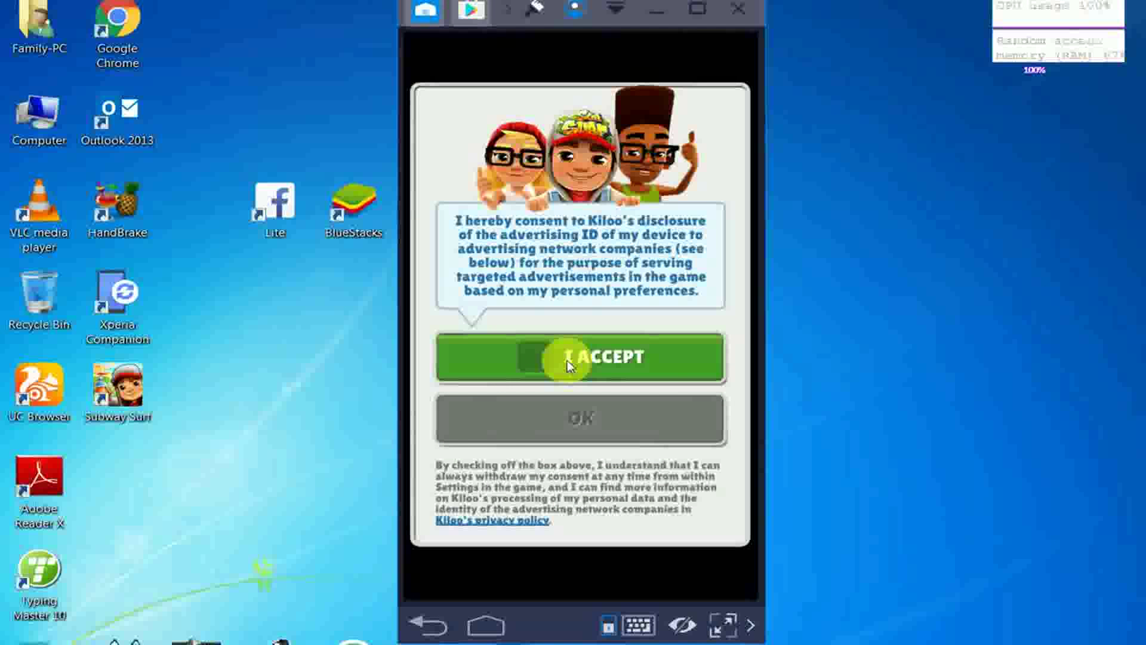
pyautogui.click(586, 421)
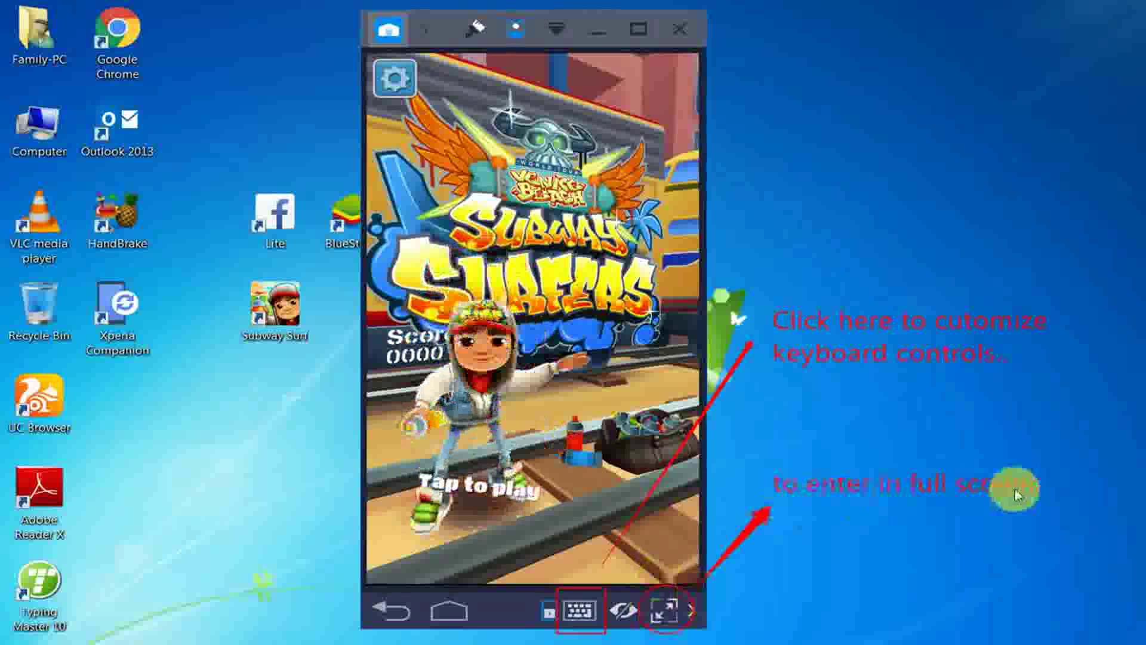
# - Switch BlueStacks to full screen and reveal the keymapping toolbar along the top edge
pyautogui.click(670, 615)
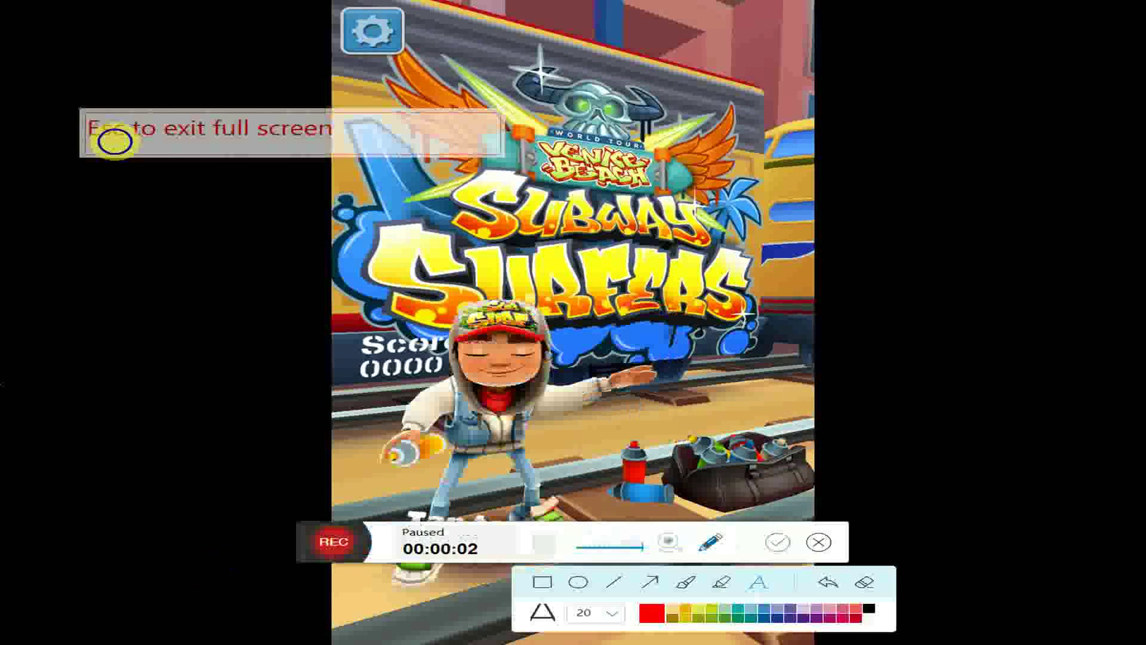
pyautogui.press('Up')
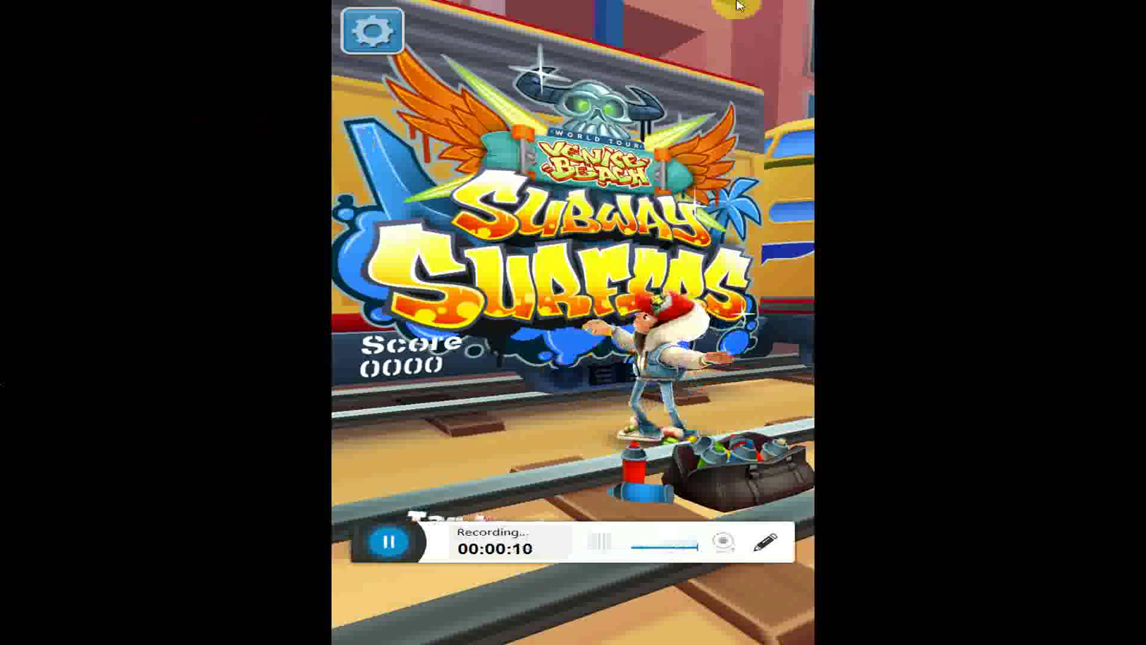
pyautogui.moveTo(803, 12)
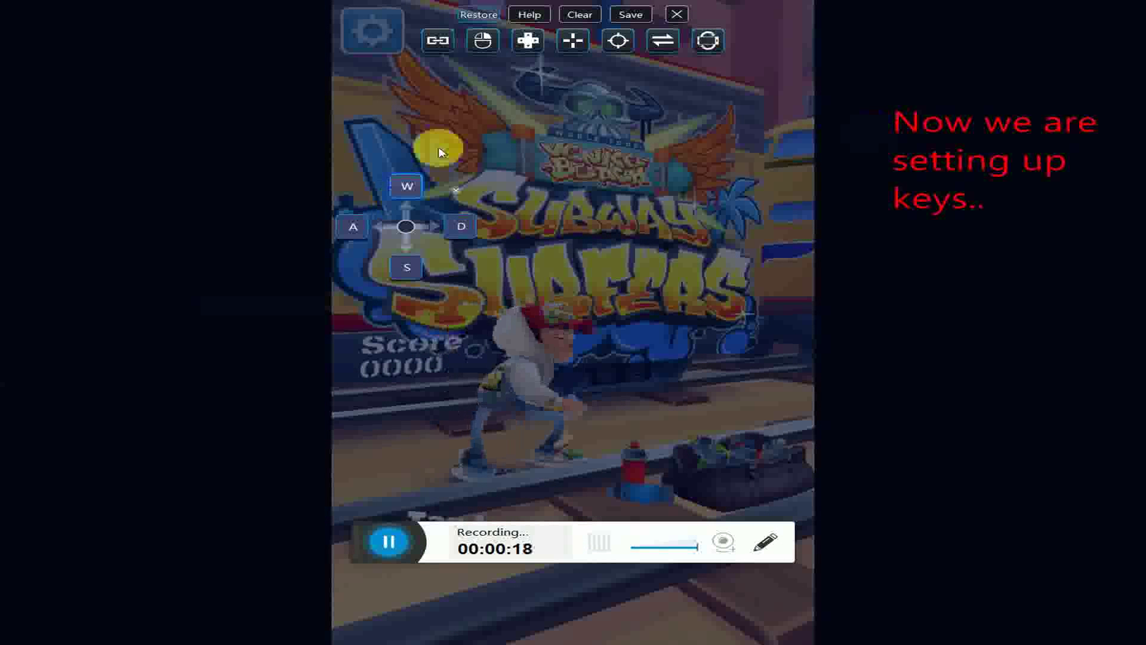
# - Place a direction pad on the game and bind its up, right, down and left slots to keys
pyautogui.moveTo(526, 47); pyautogui.dragTo(528, 84)
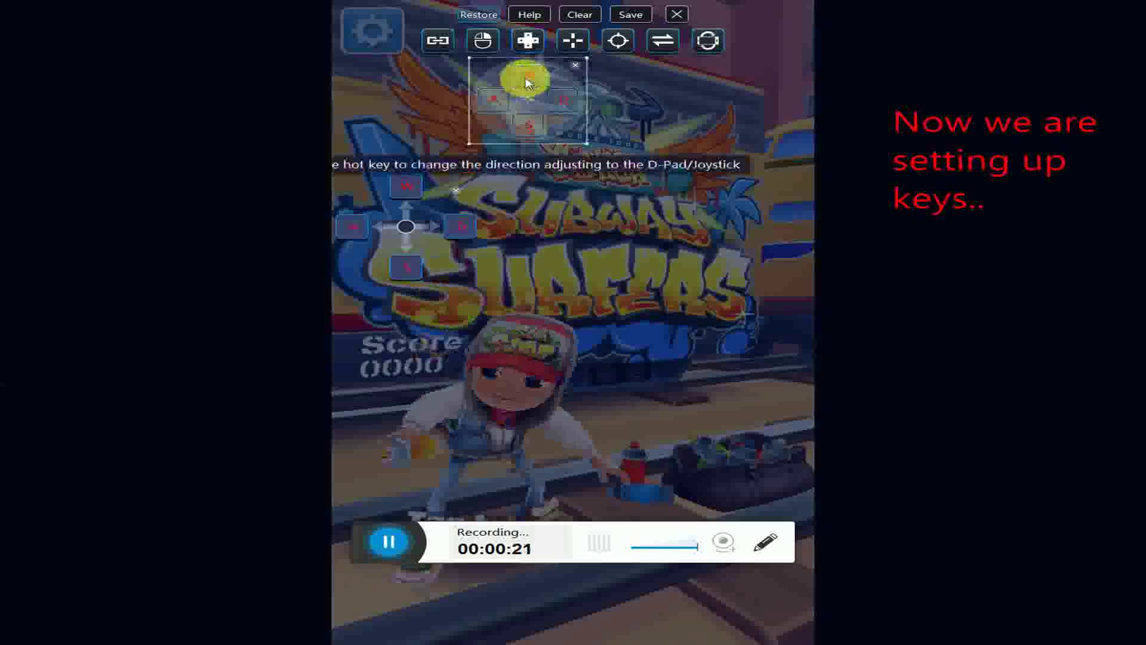
pyautogui.press('i')
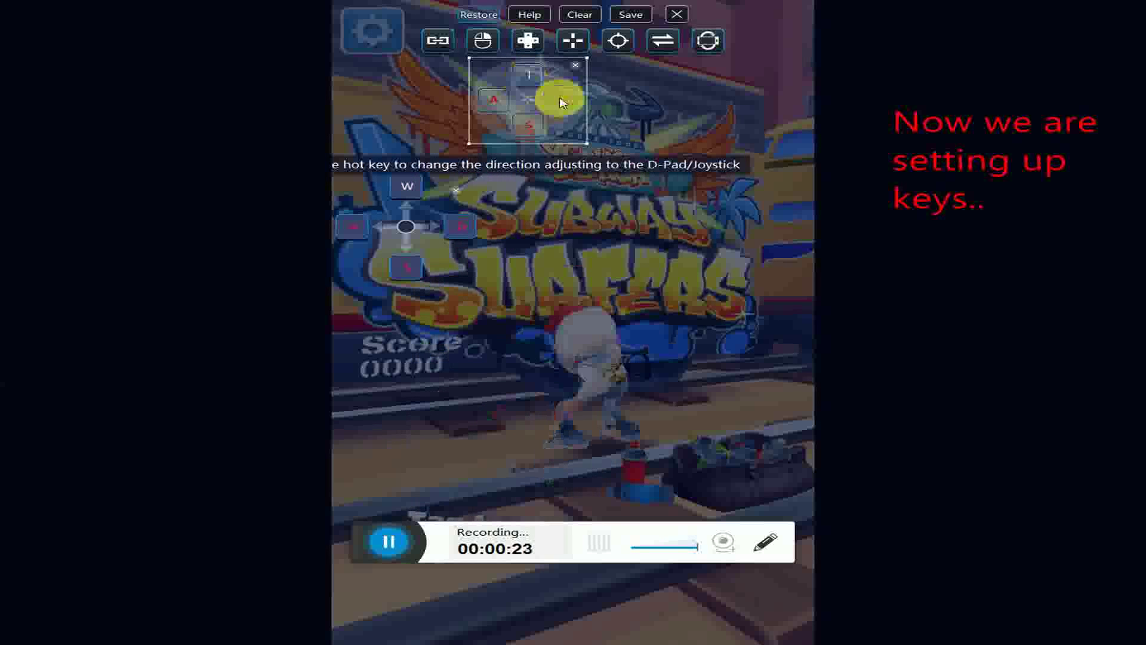
pyautogui.press('Right')
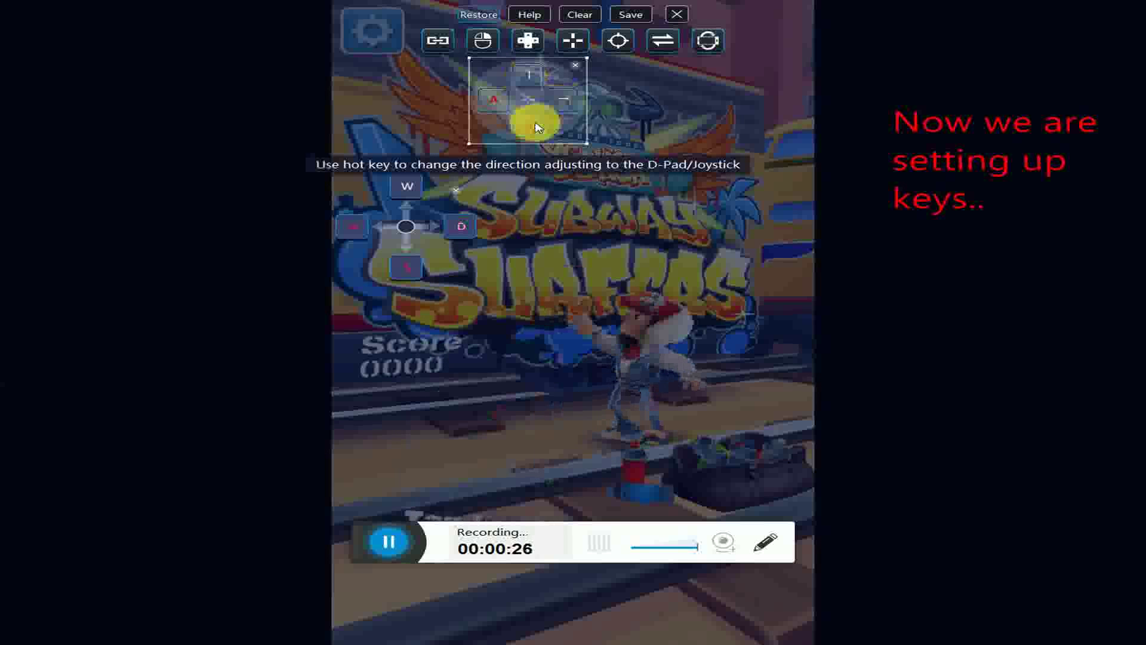
pyautogui.click(532, 122)
pyautogui.press('Down')
pyautogui.click(493, 110)
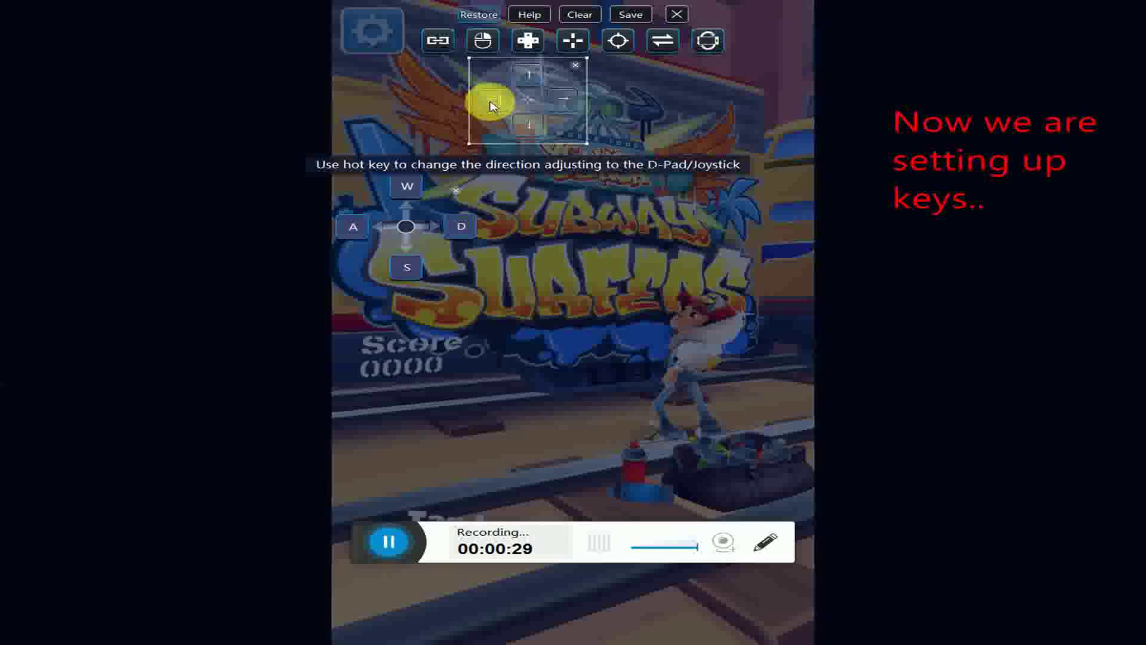
pyautogui.press('Left')
# - Remove the WASD joystick control and save the new key mapping
pyautogui.click(407, 187)
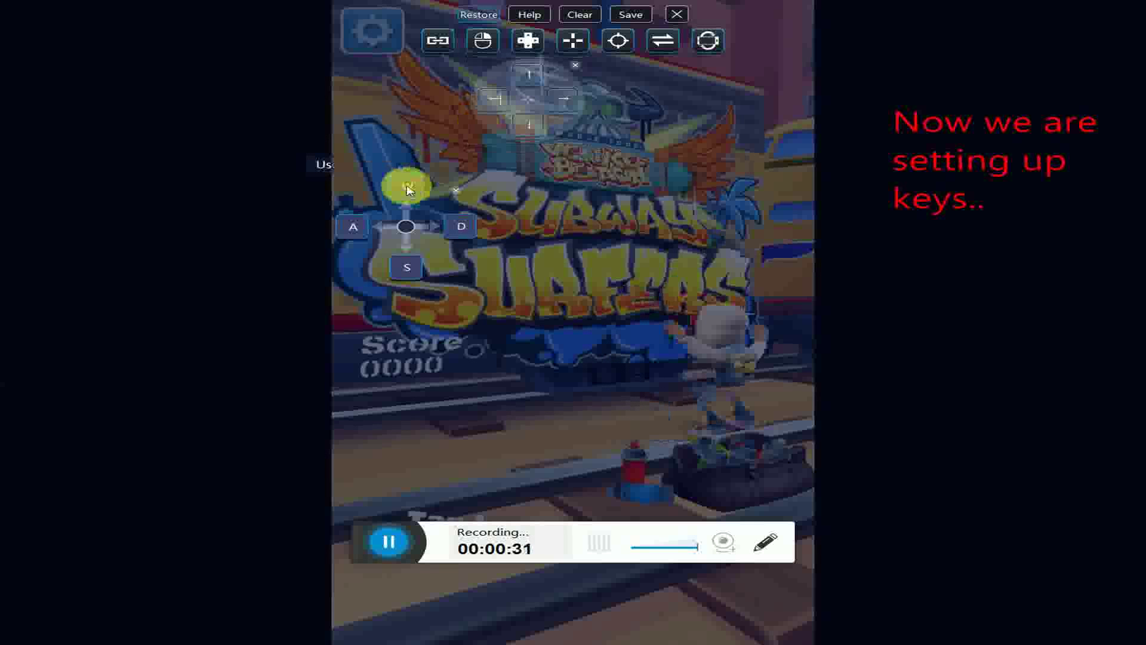
pyautogui.click(455, 190)
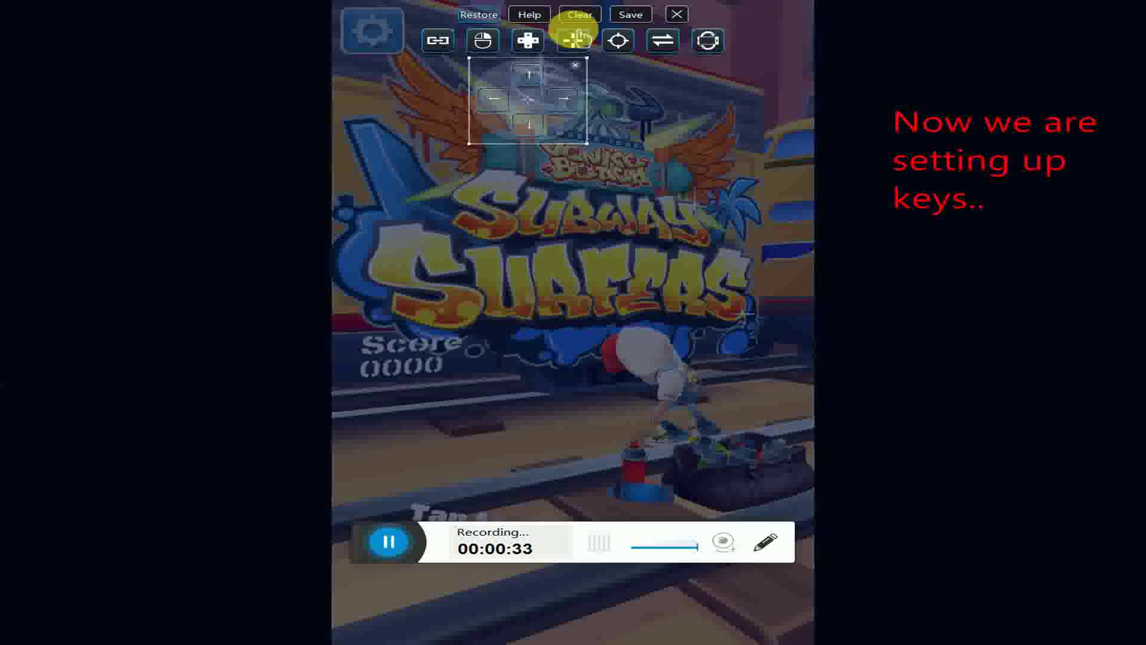
pyautogui.click(631, 17)
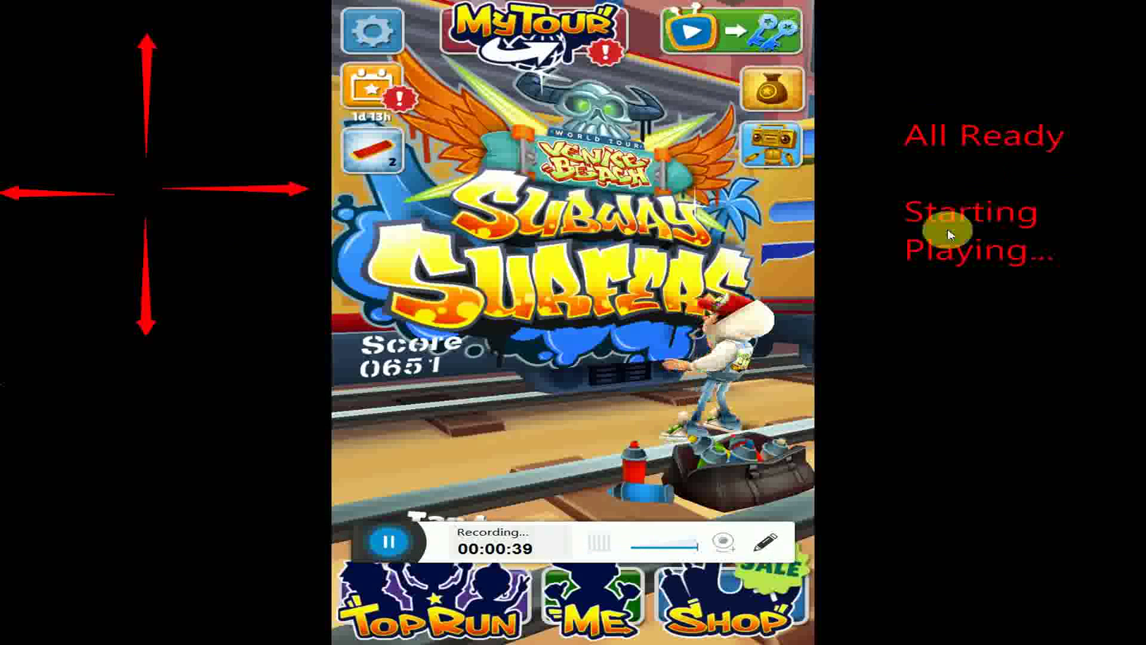
# - Play Subway Surfers runs, restarting after a crash and jumping onto containers with the Up arrow
pyautogui.click(567, 373)
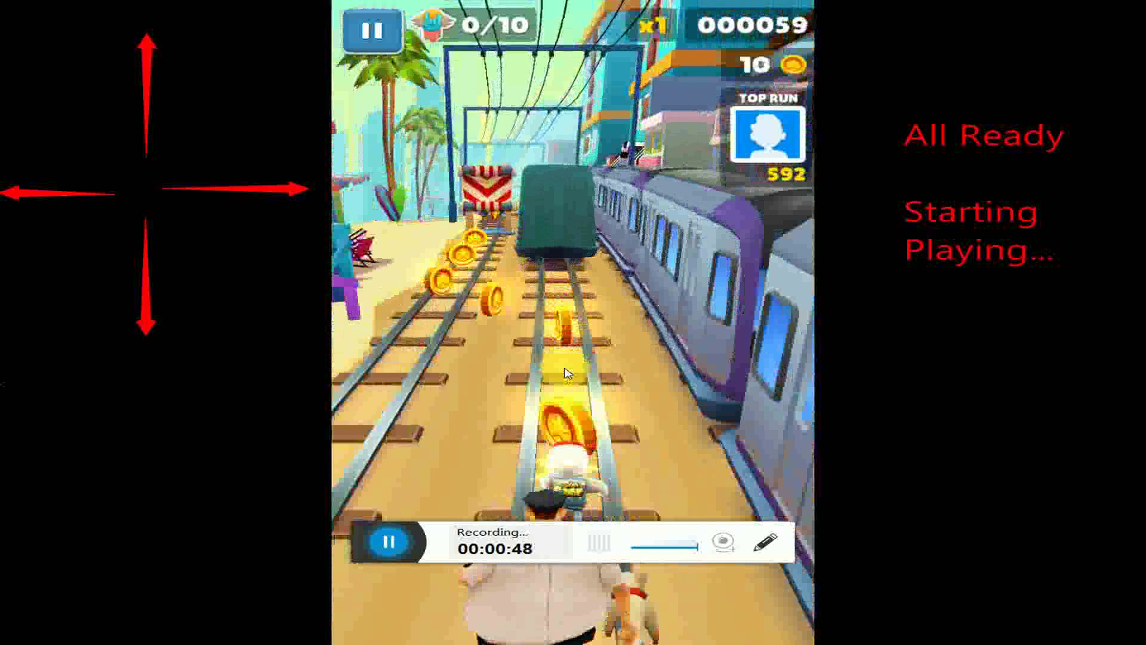
pyautogui.click(566, 371)
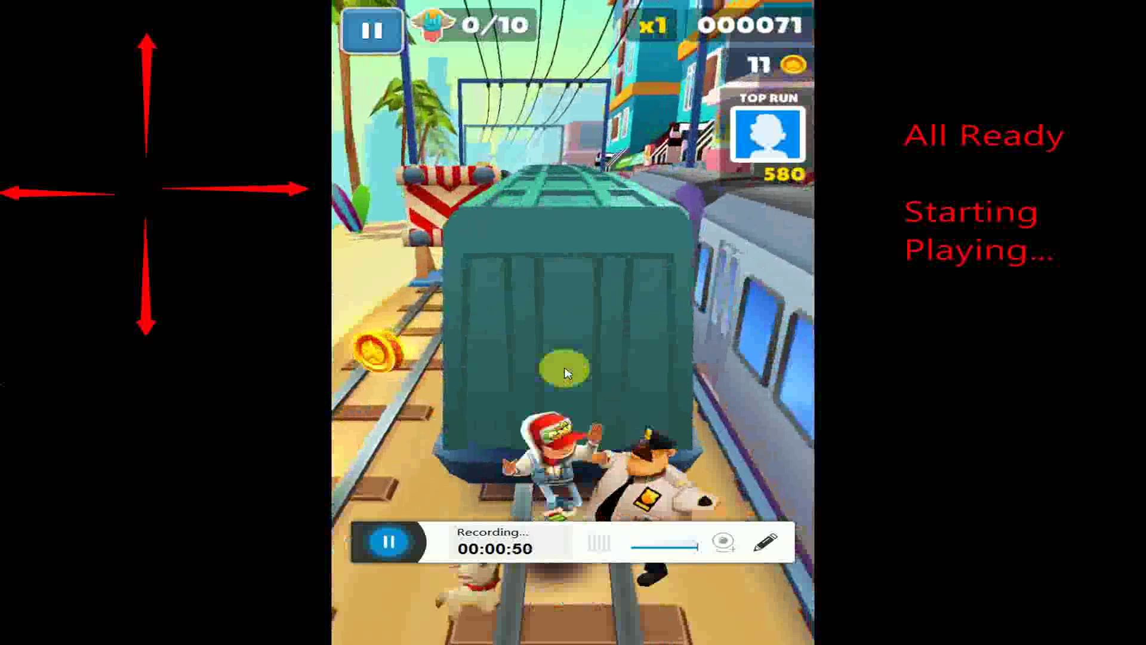
pyautogui.click(615, 375)
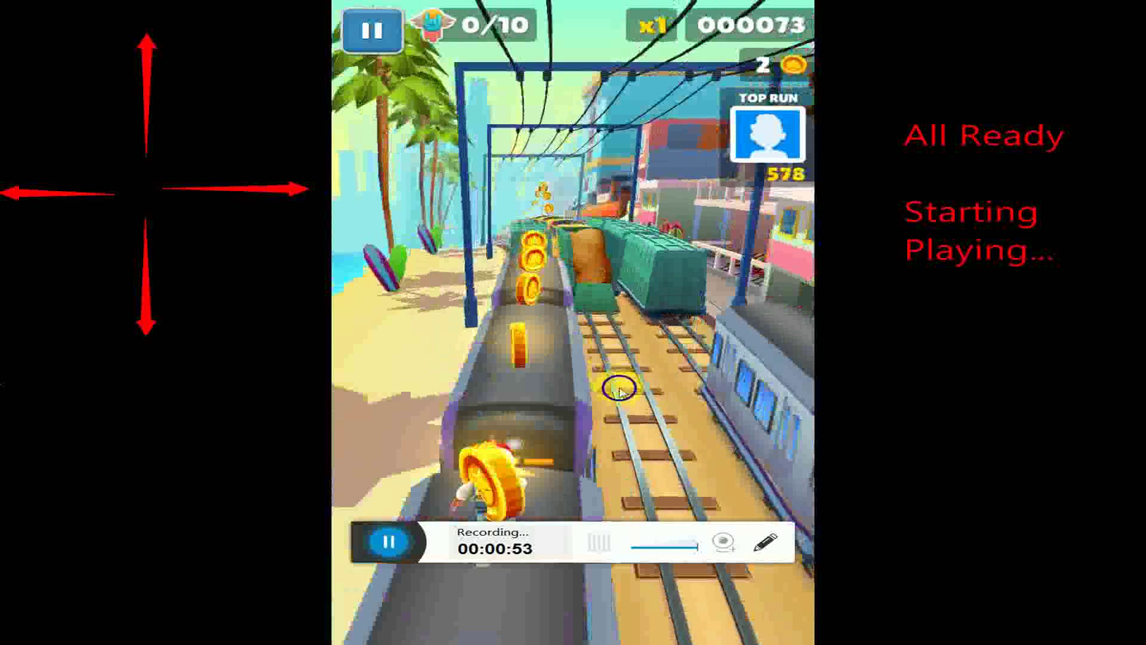
pyautogui.press('Up')
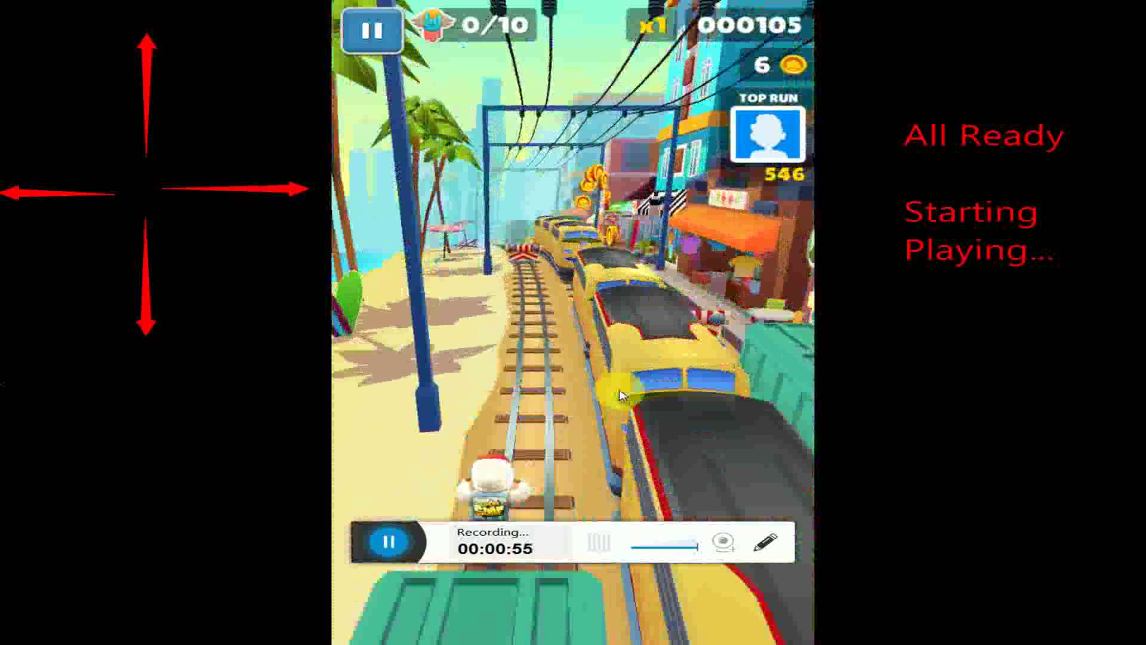